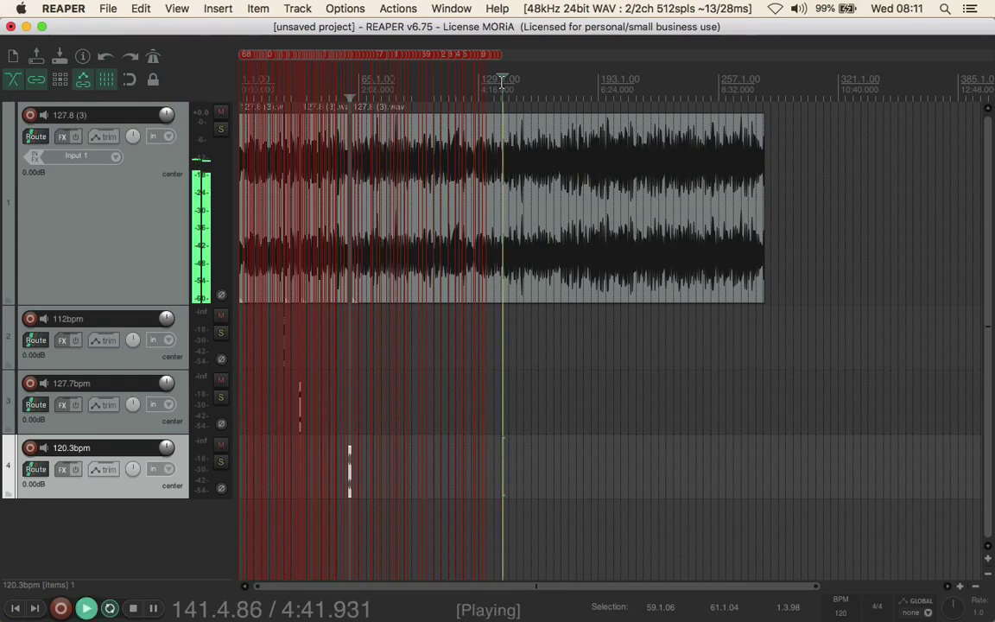
Step: Drop a marker on the current beat during playback and zoom the timeline in
key(m)
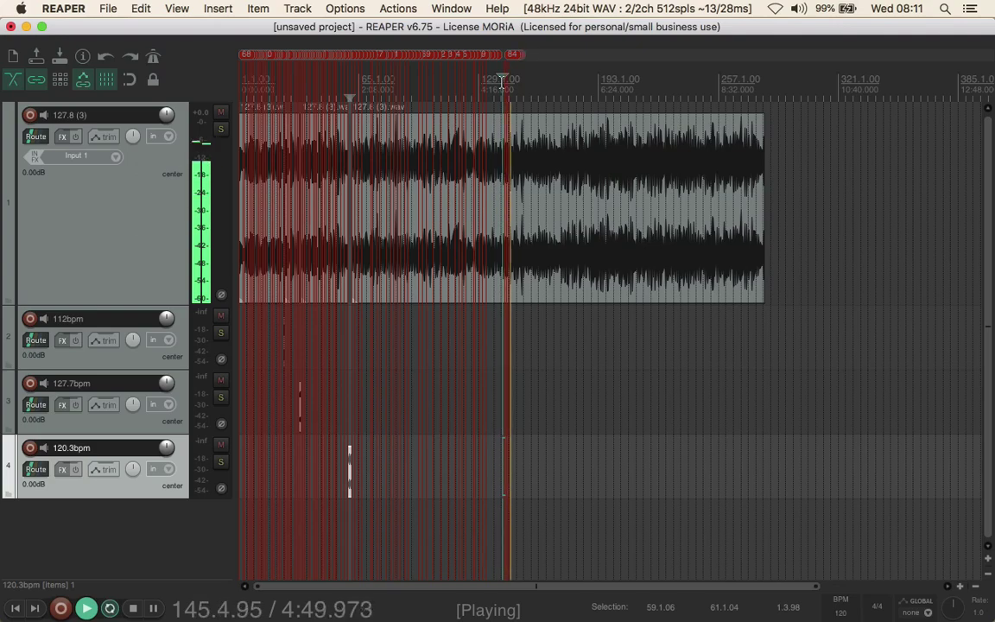
scroll(501, 82, up, 3)
scroll(501, 82, up, 2)
scroll(501, 82, up, 2)
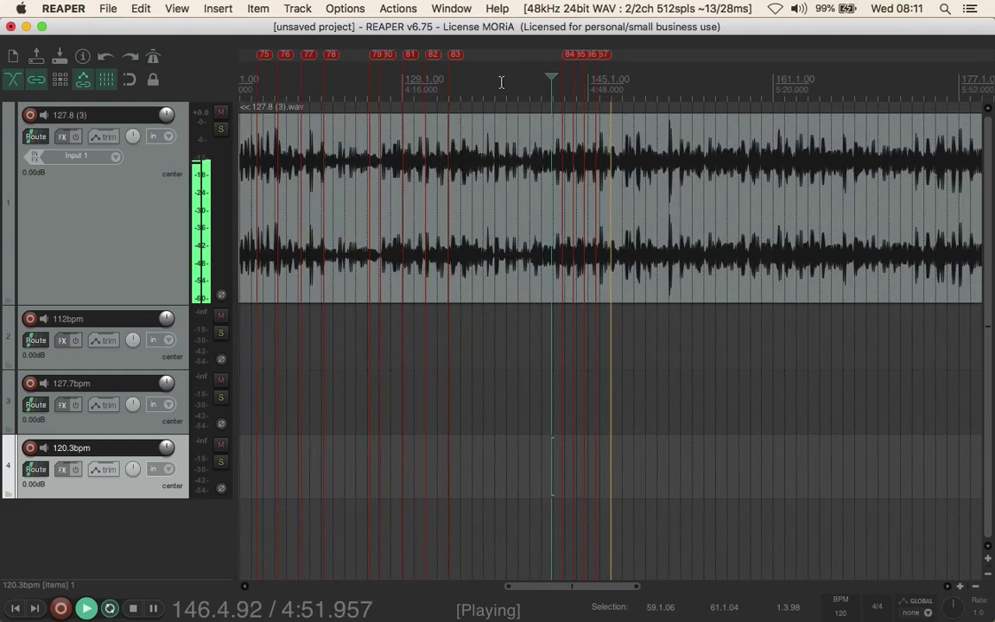
scroll(501, 82, up, 2)
scroll(501, 82, up, 2)
scroll(501, 82, up, 2)
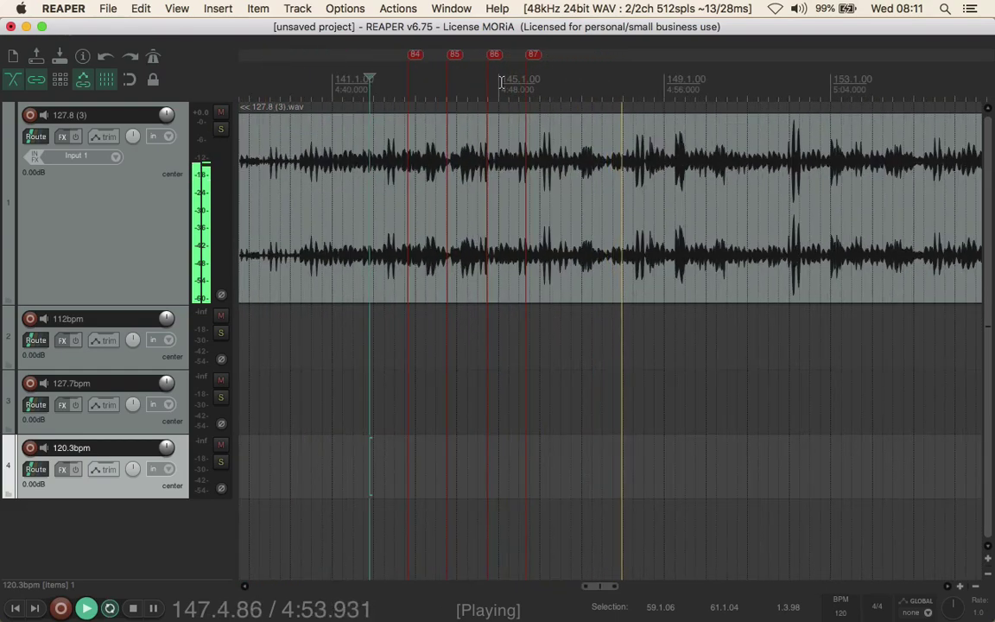
Step: Mark successive beats with markers 88 through 96, then stop playback
key(m)
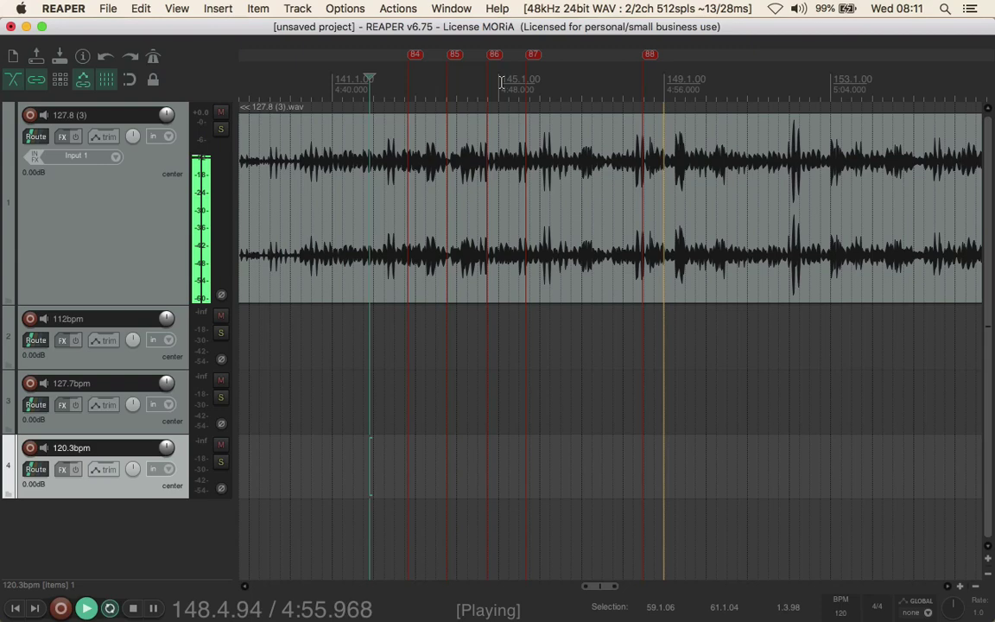
key(m)
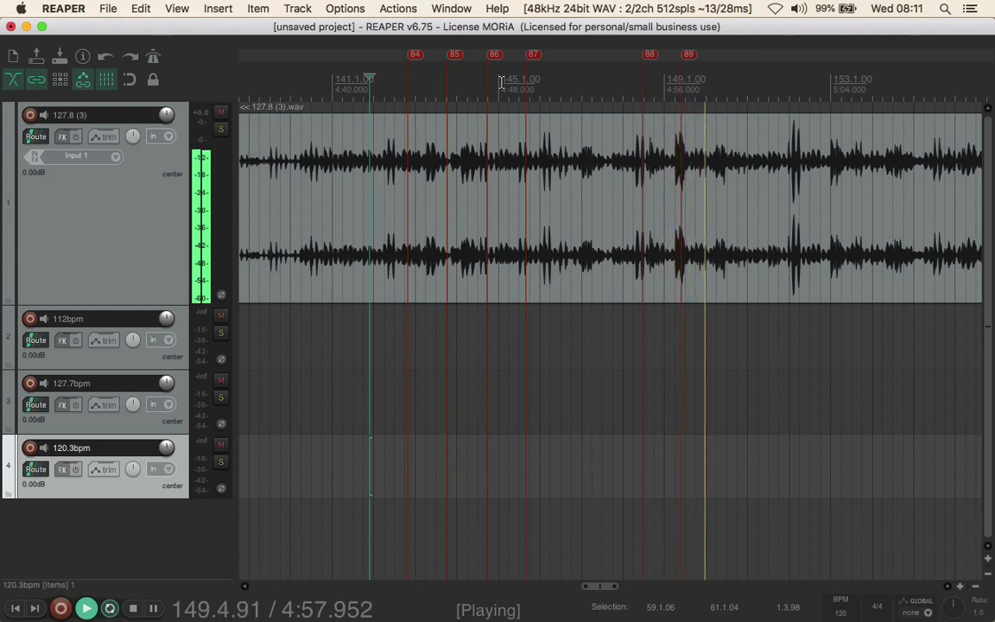
key(m)
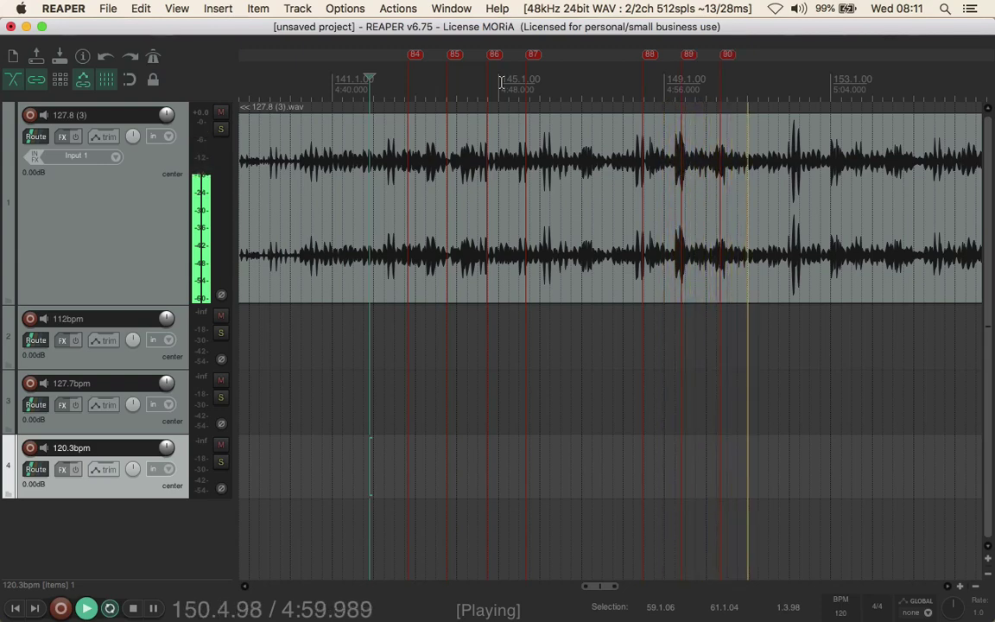
key(m)
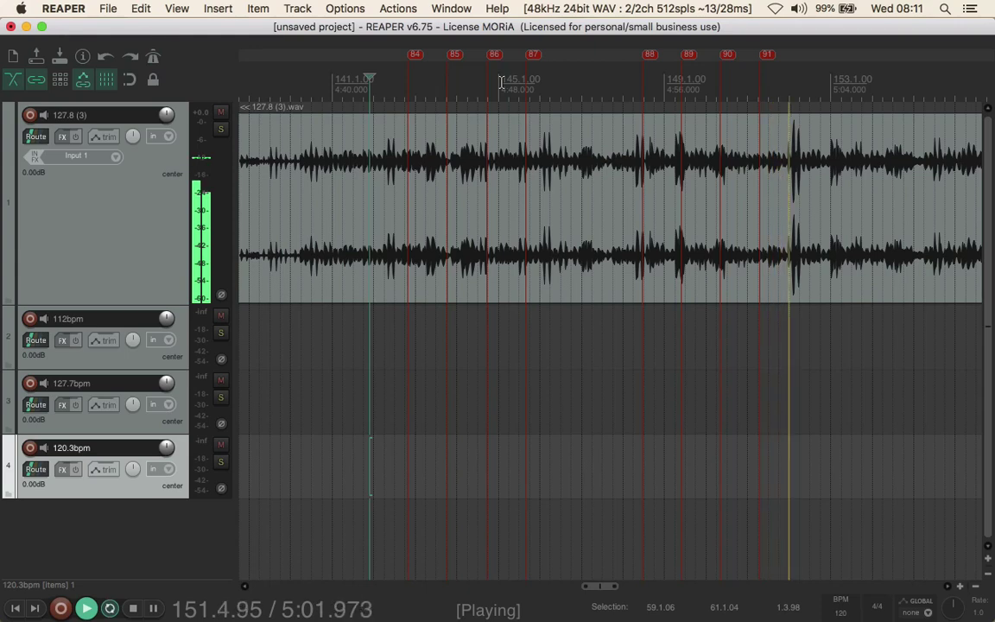
key(m)
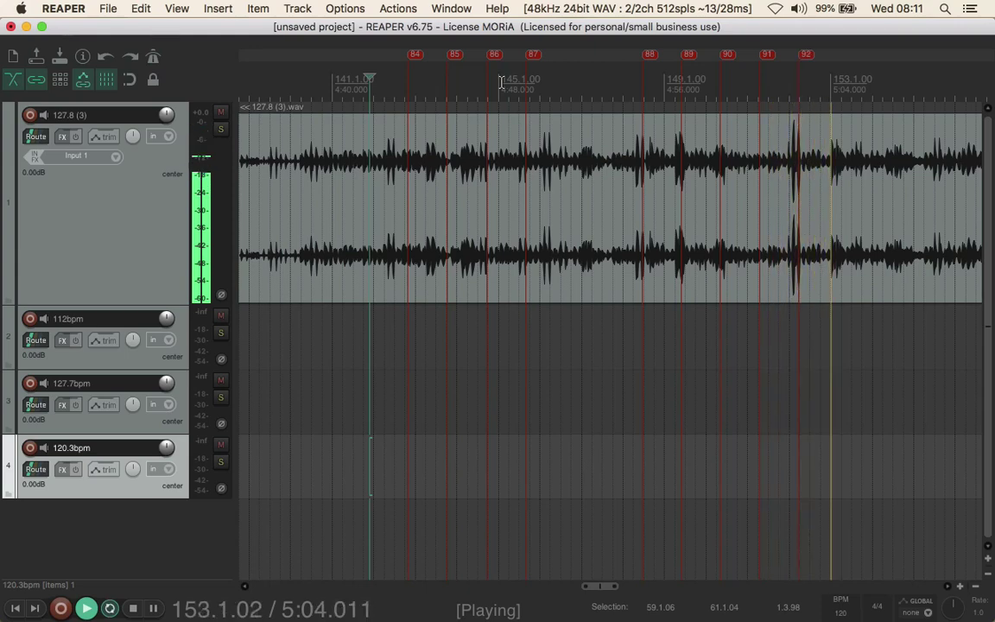
key(m)
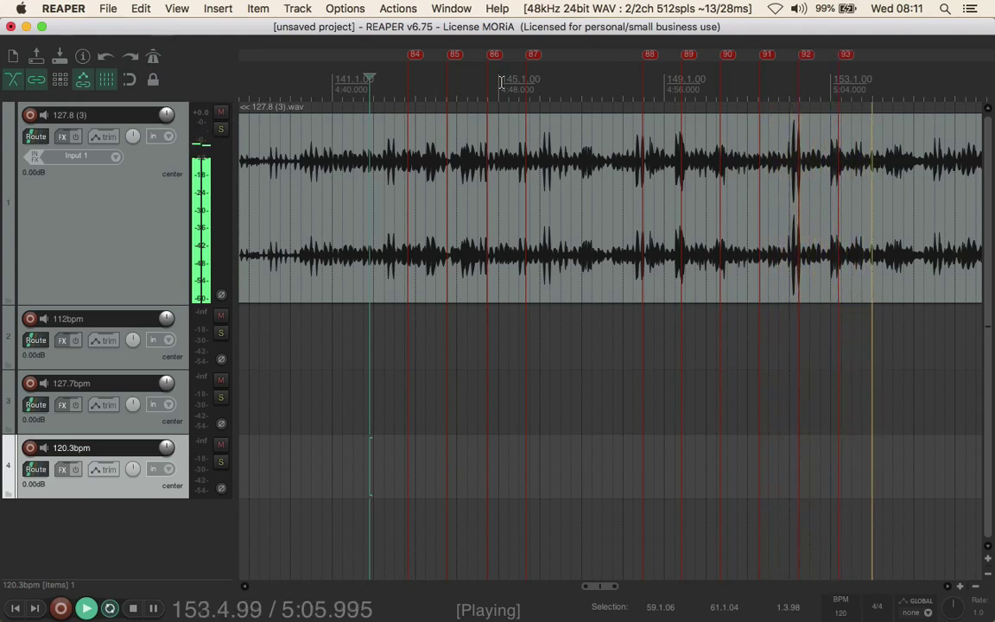
key(m)
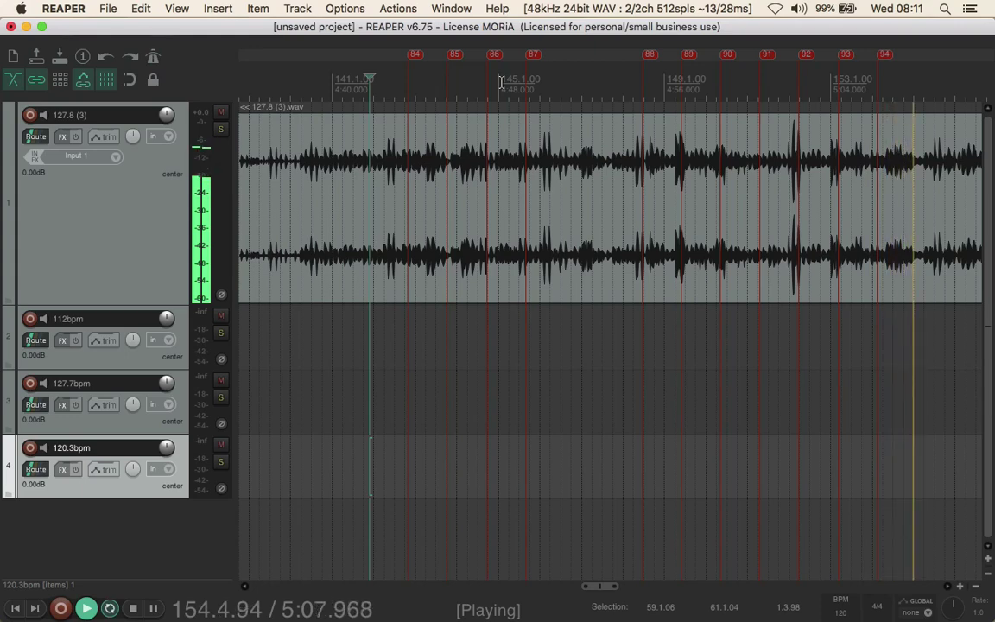
key(m)
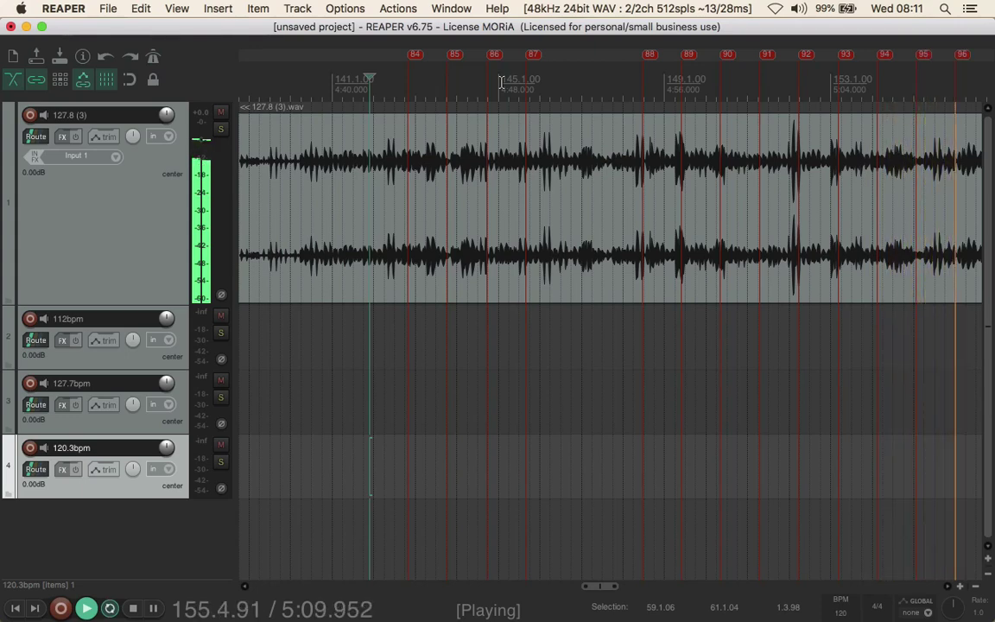
key(m)
key(space)
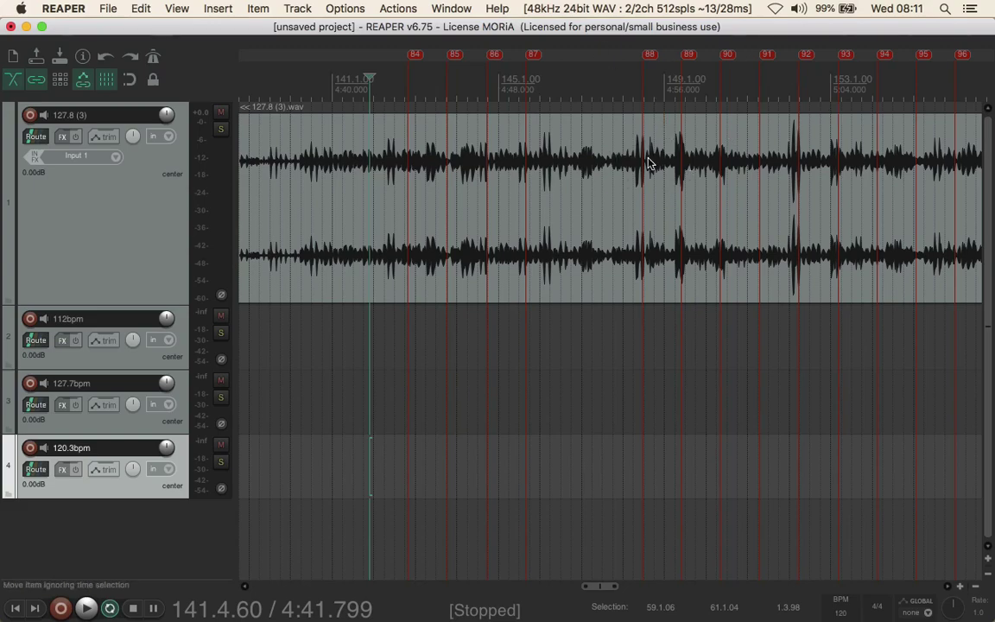
Step: Move marker 84 onto the waveform hit at 142.4.22 on track 1 and audition it
scroll(649, 161, up, 3)
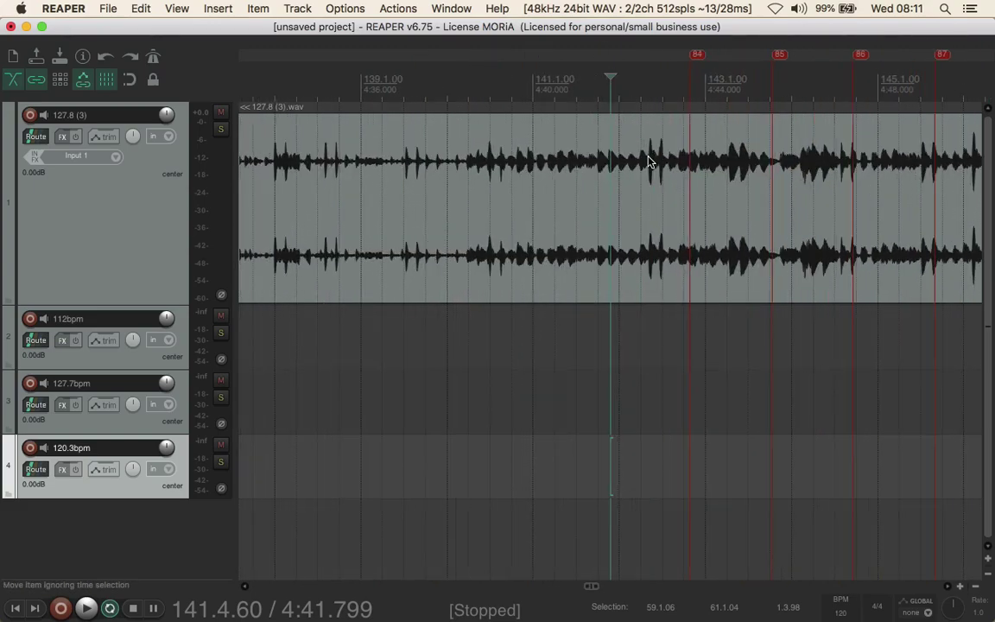
click(687, 166)
scroll(691, 169, up, 4)
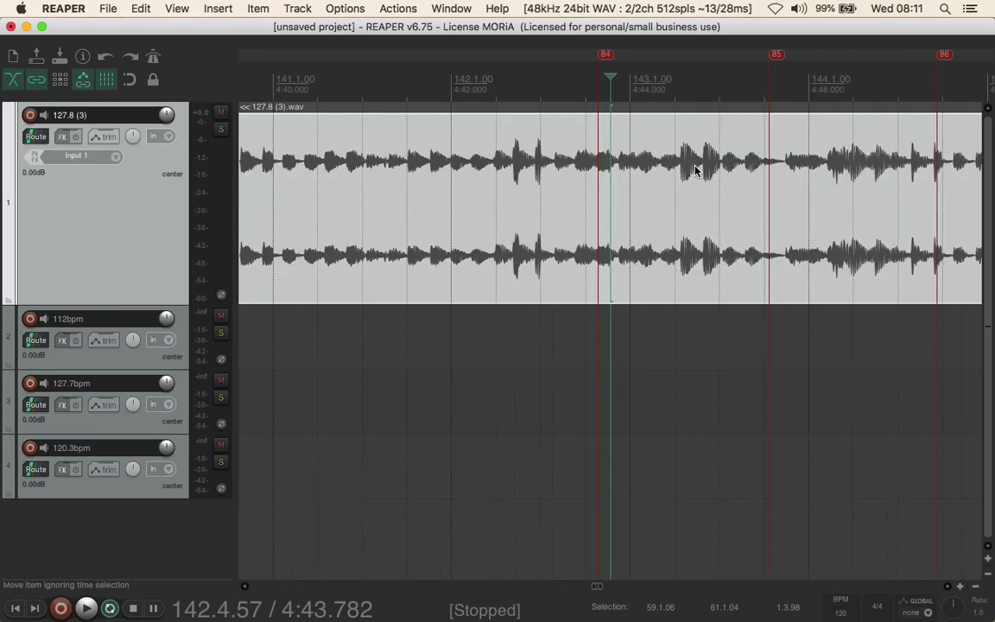
scroll(696, 166, up, 2)
scroll(695, 164, up, 2)
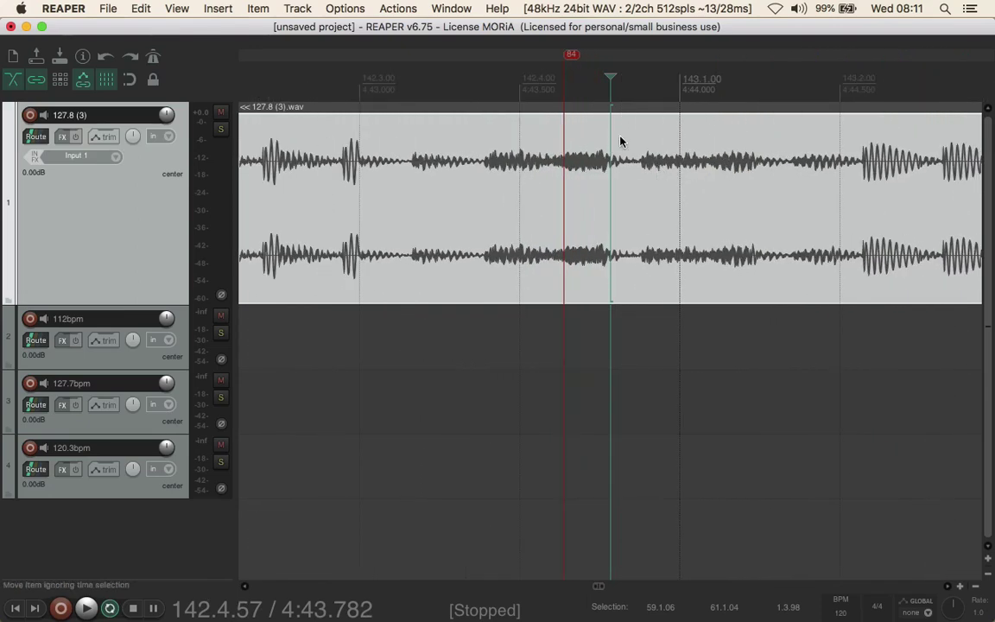
drag(571, 57, 563, 60)
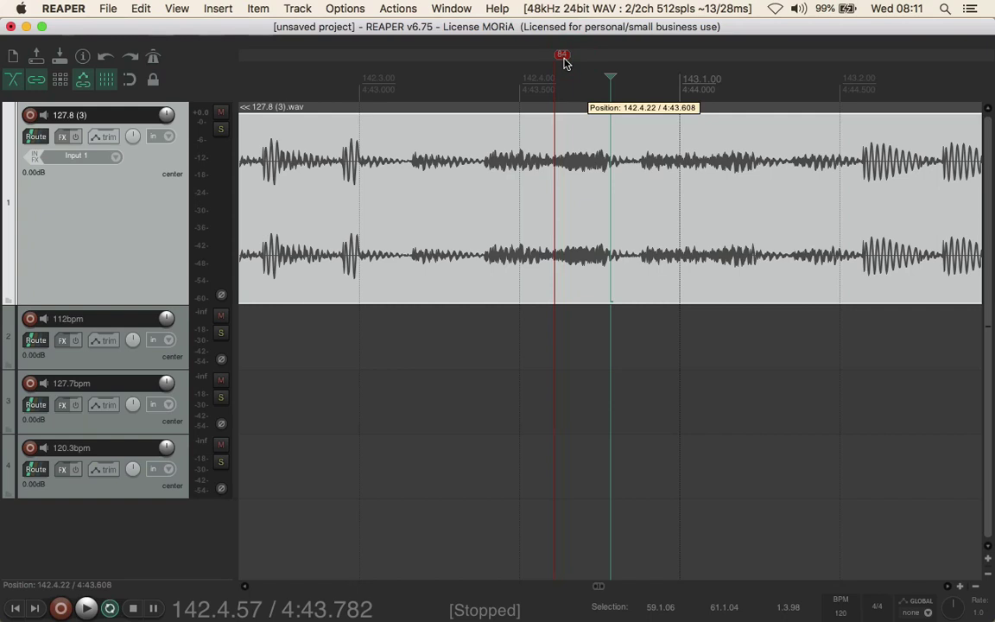
scroll(701, 231, down, 2)
scroll(700, 232, down, 3)
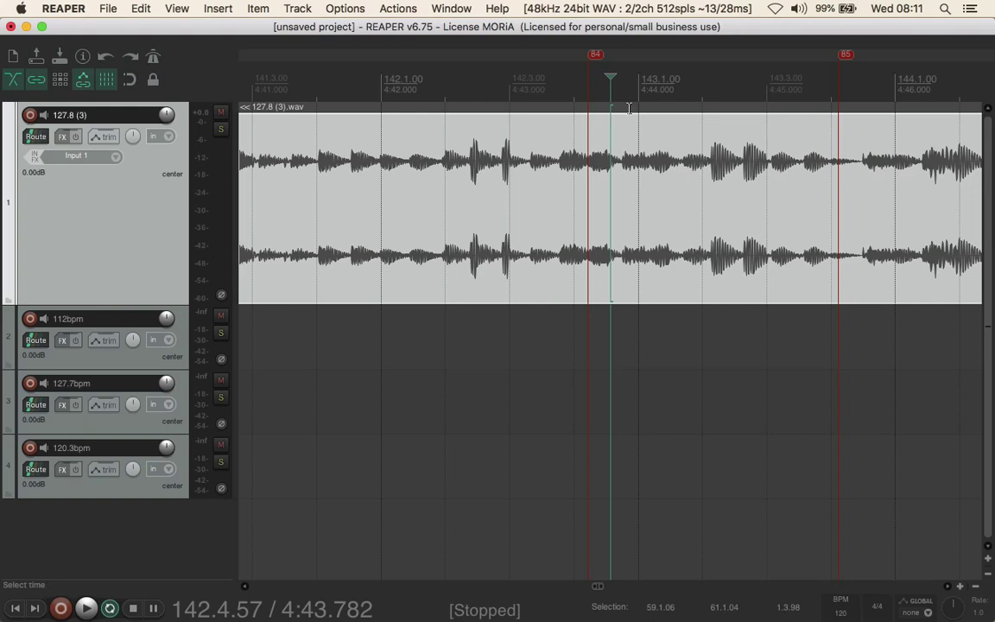
click(586, 89)
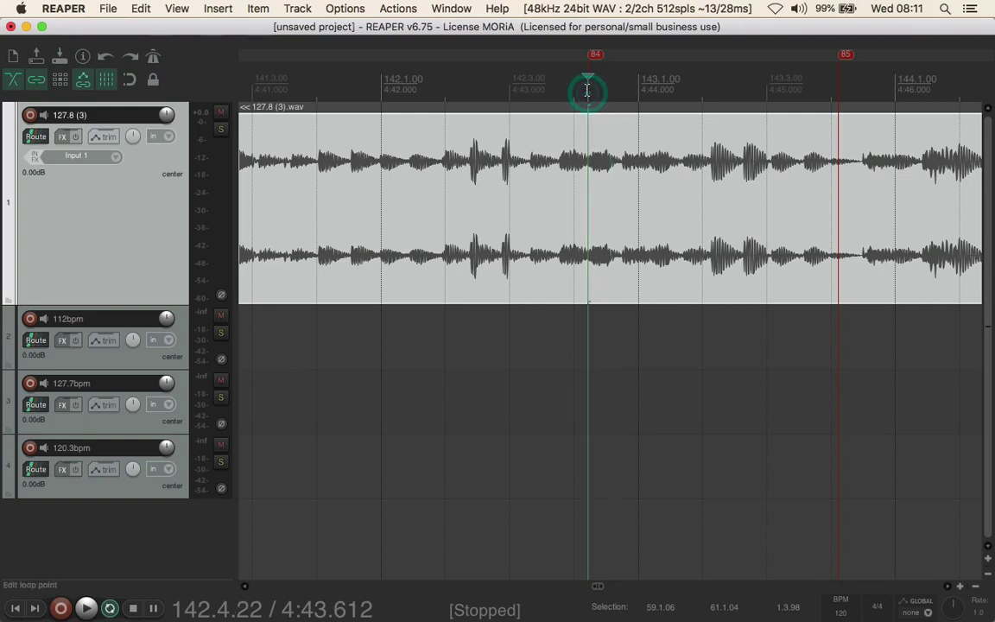
key(space)
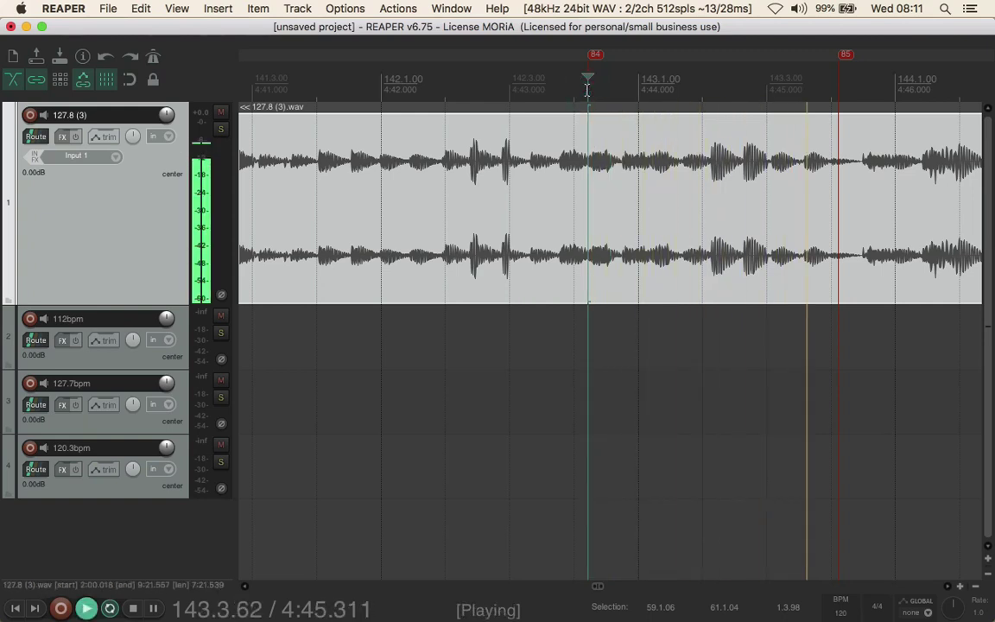
key(space)
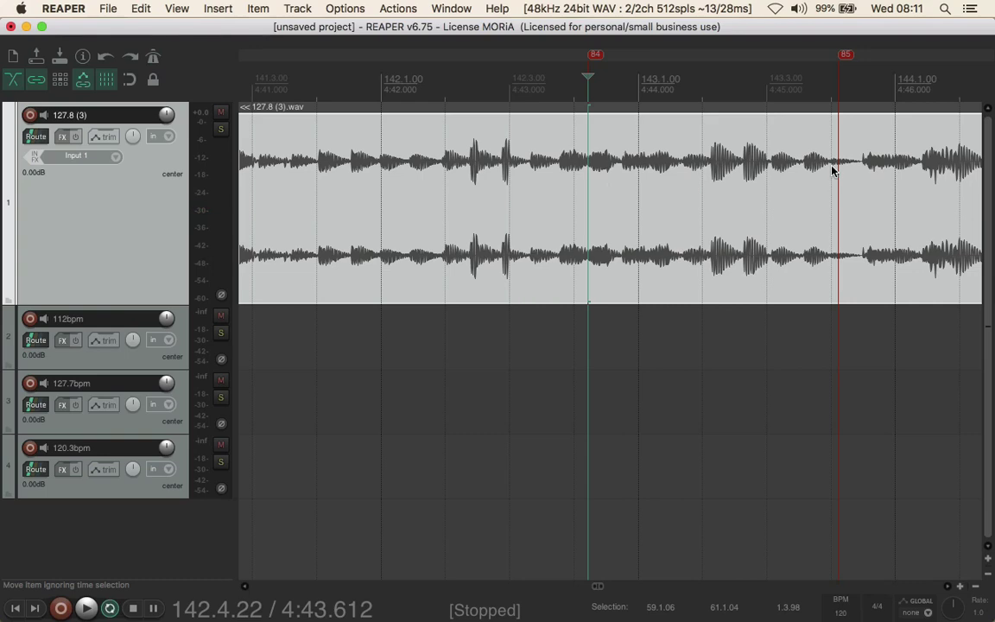
Step: Align marker 85 with the edit cursor at 143.4.00
drag(847, 58, 837, 59)
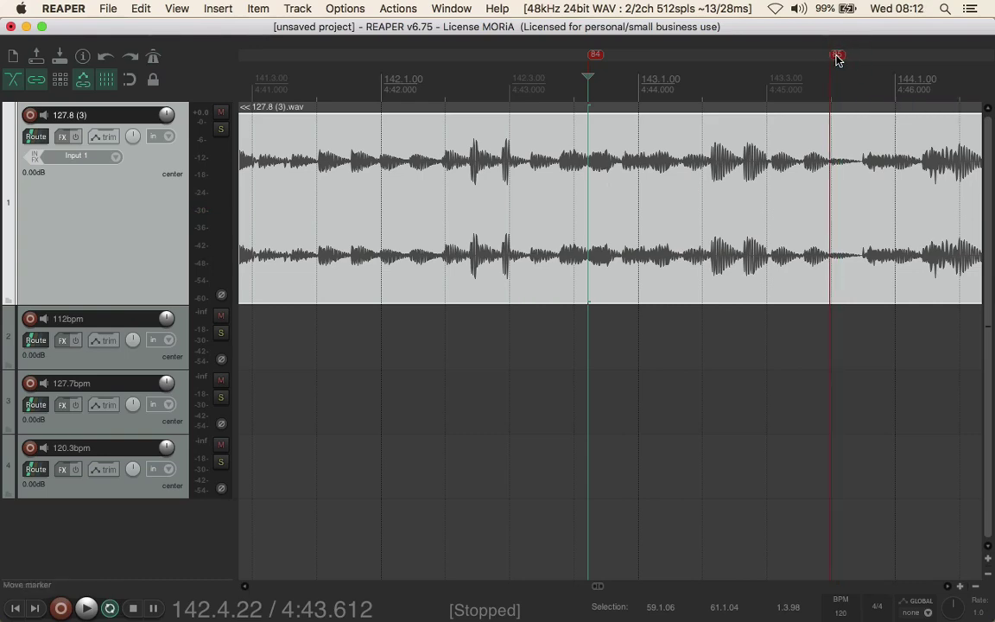
scroll(838, 60, up, 2)
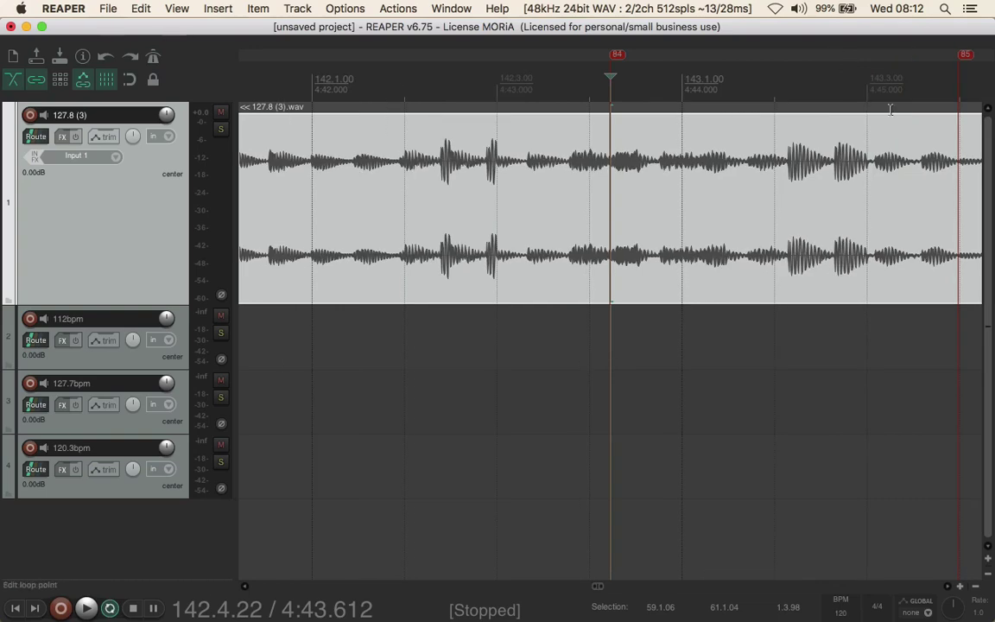
click(957, 170)
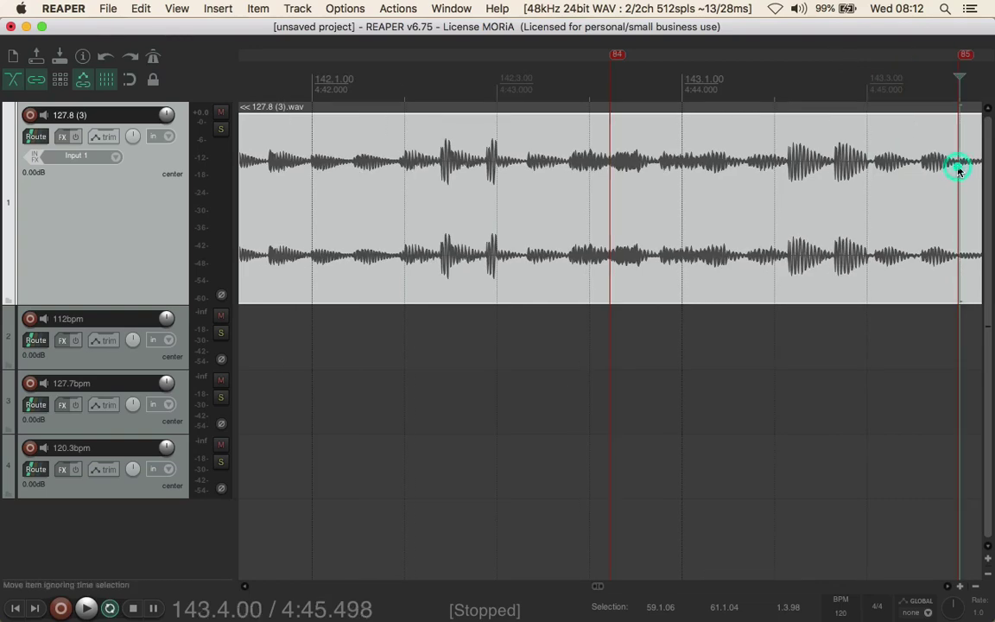
scroll(957, 171, up, 3)
scroll(957, 170, up, 3)
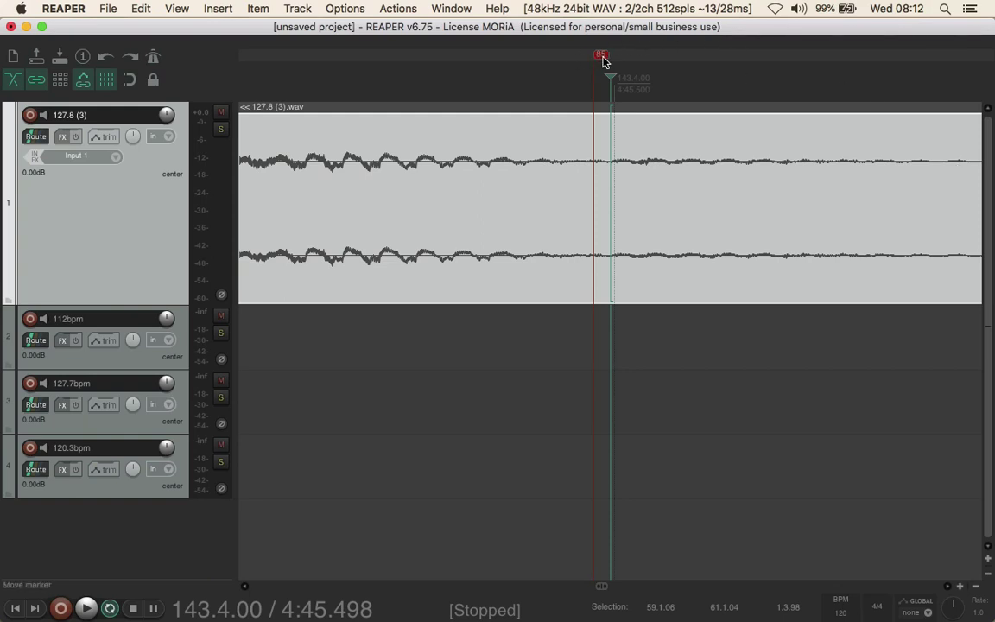
drag(603, 58, 616, 78)
double_click(569, 74)
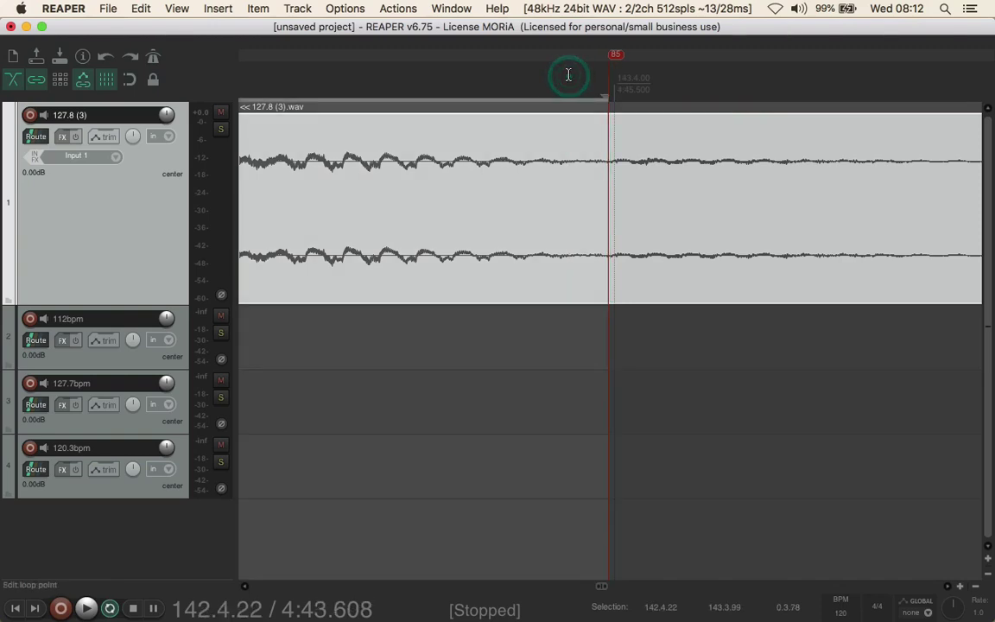
scroll(568, 75, down, 2)
scroll(568, 74, down, 2)
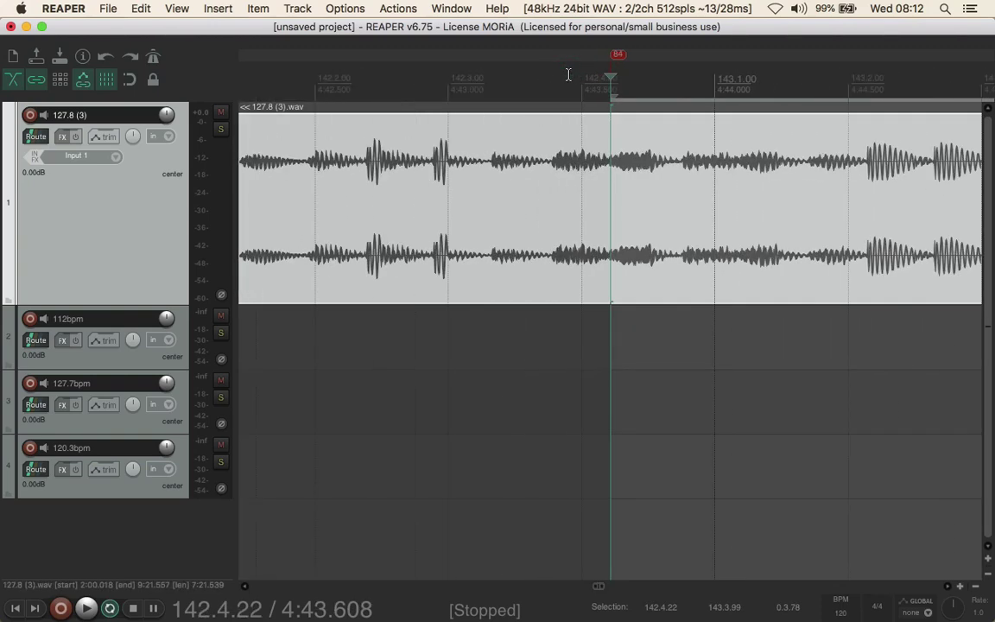
scroll(569, 74, down, 2)
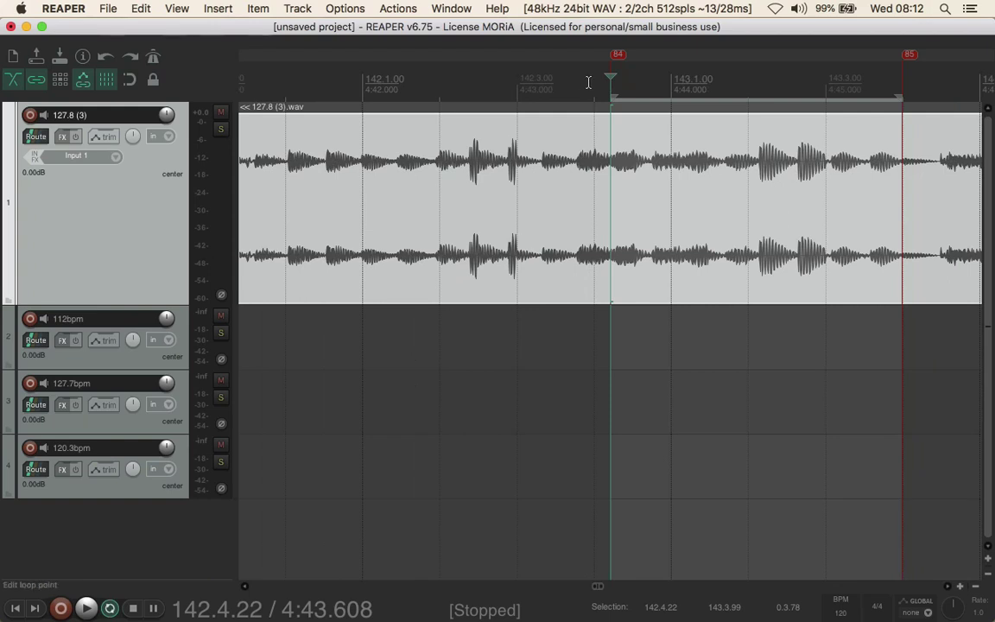
key(space)
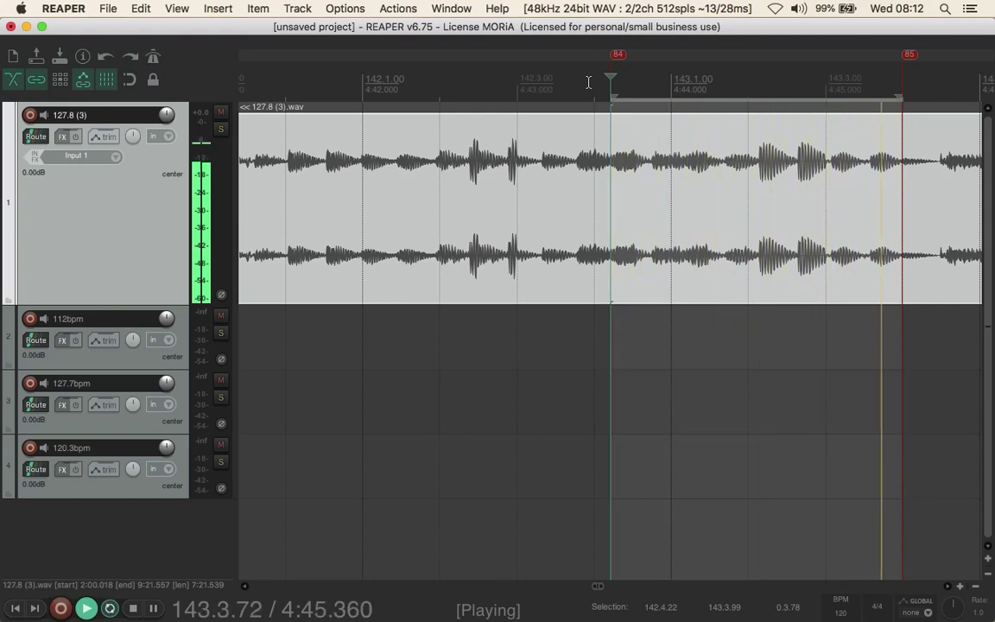
key(space)
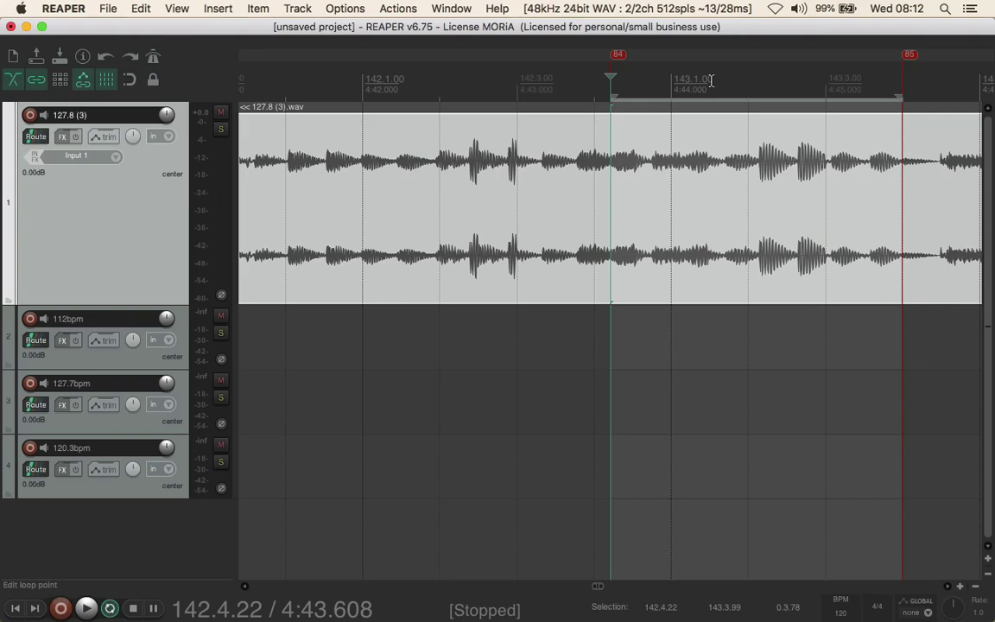
right_click(710, 79)
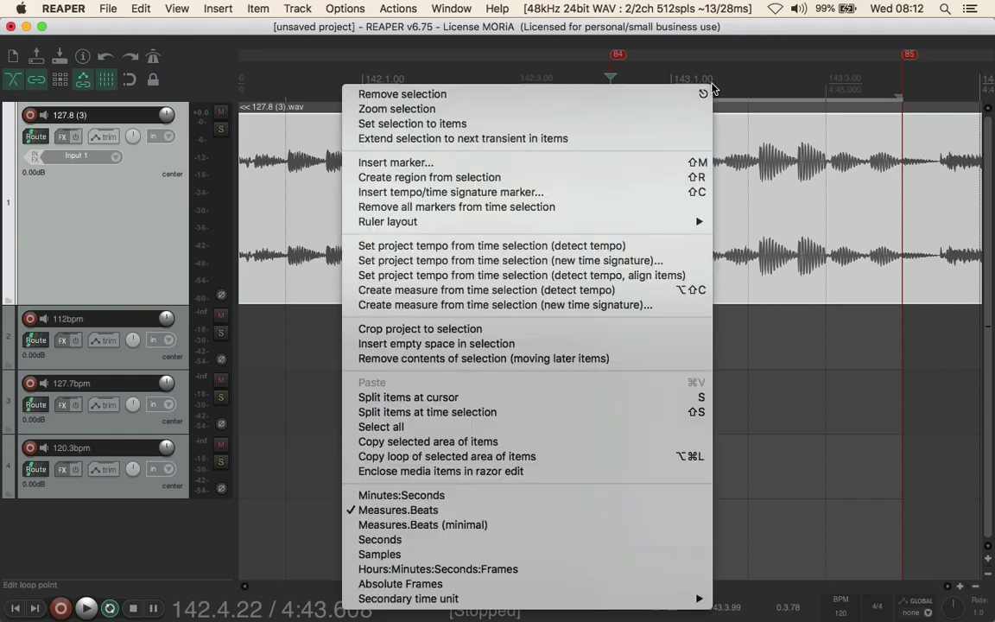
click(627, 267)
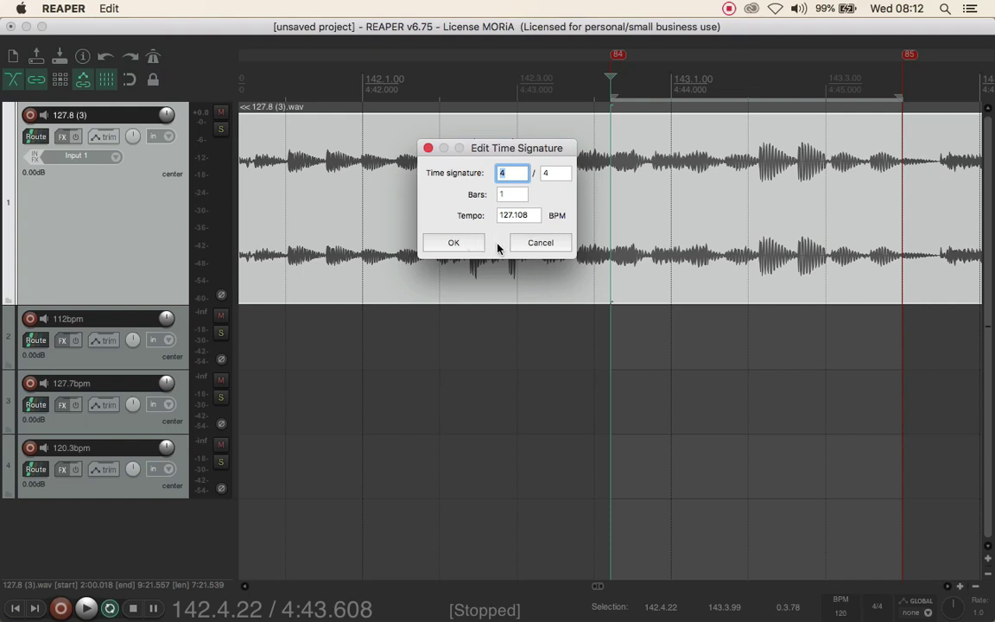
click(525, 247)
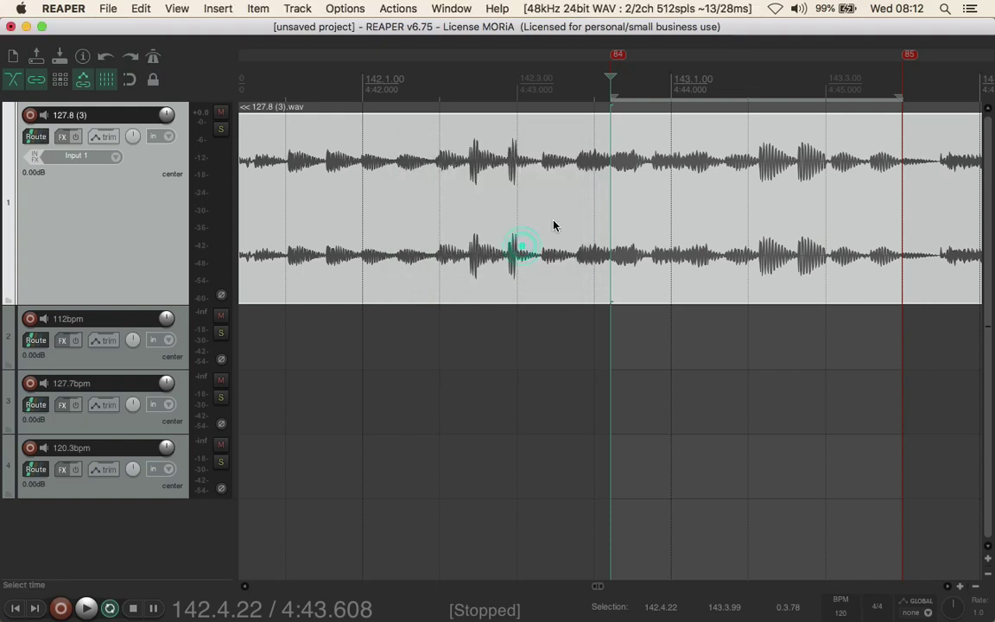
Step: Split track 1's audio at the time selection, move the one-bar piece to track 3, and enable snapping
right_click(657, 78)
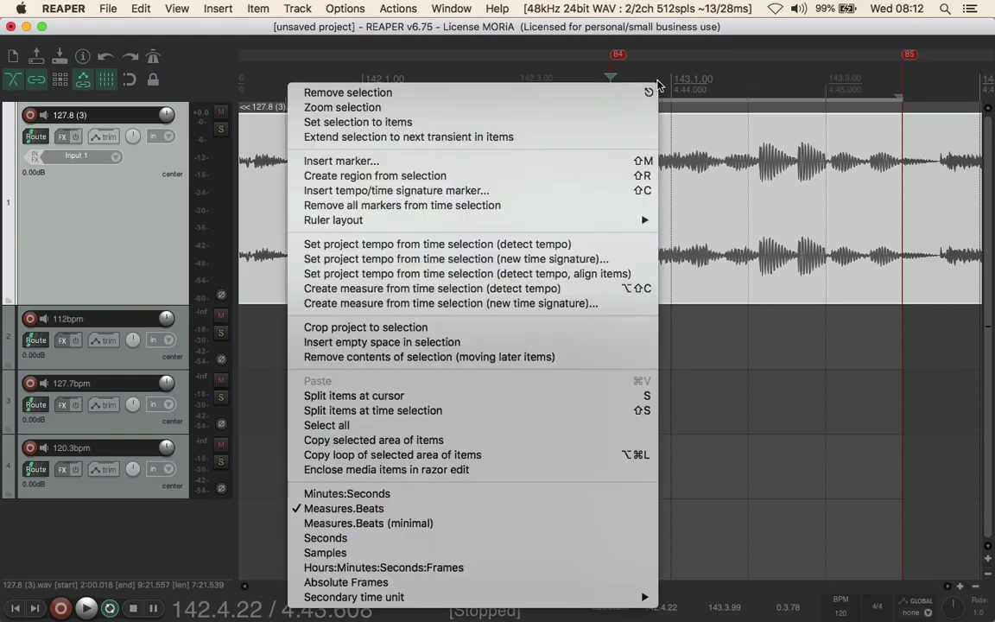
click(580, 412)
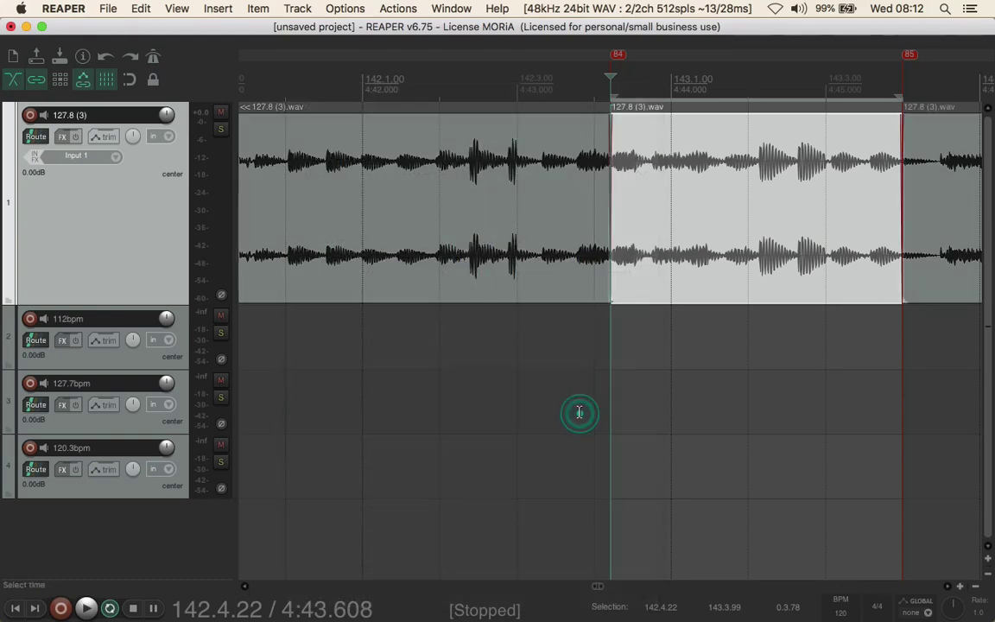
mouse_move(700, 242)
mouse_down()
mouse_move(690, 448)
mouse_move(691, 426)
mouse_up()
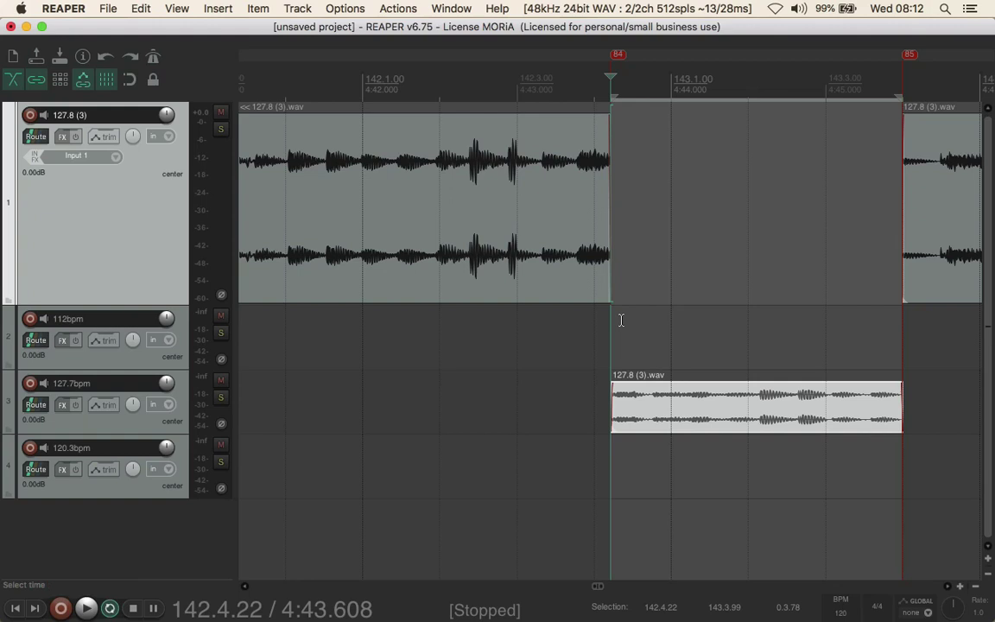
click(129, 80)
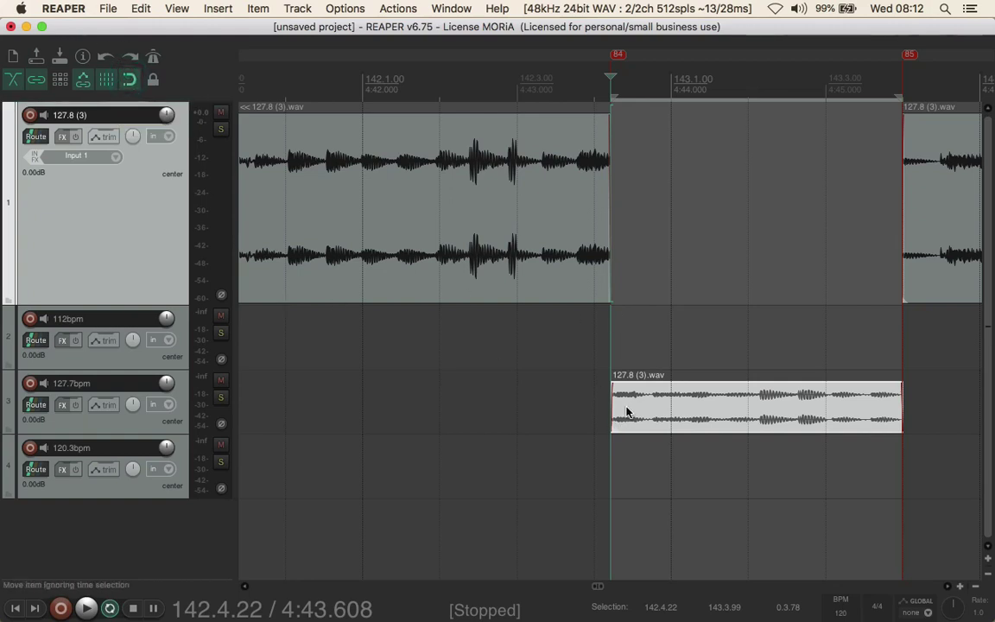
Step: In Project Settings, set item timebase to Time and project tempo to 127 BPM
click(77, 384)
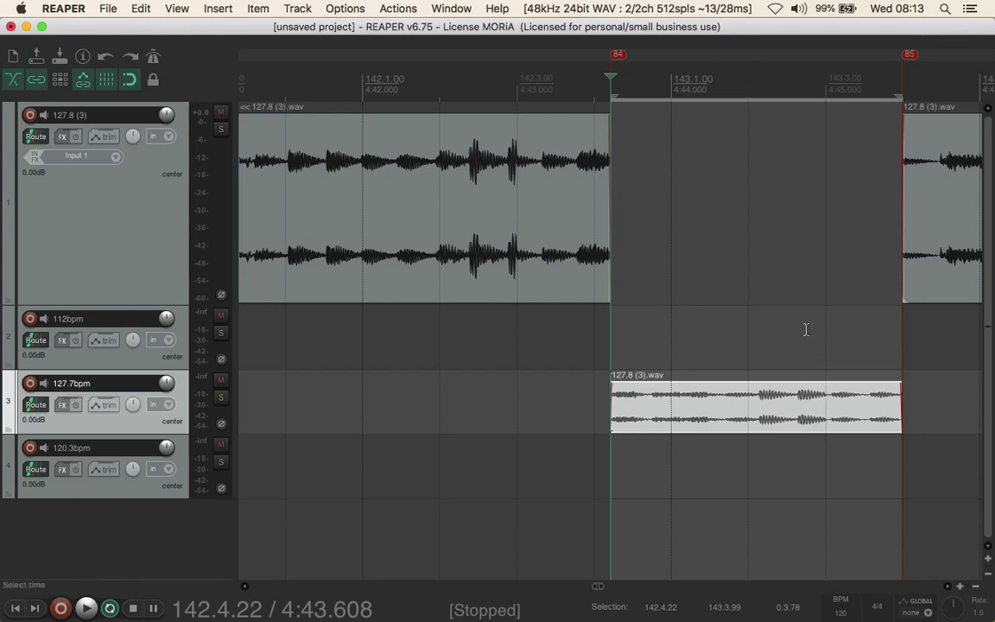
click(842, 613)
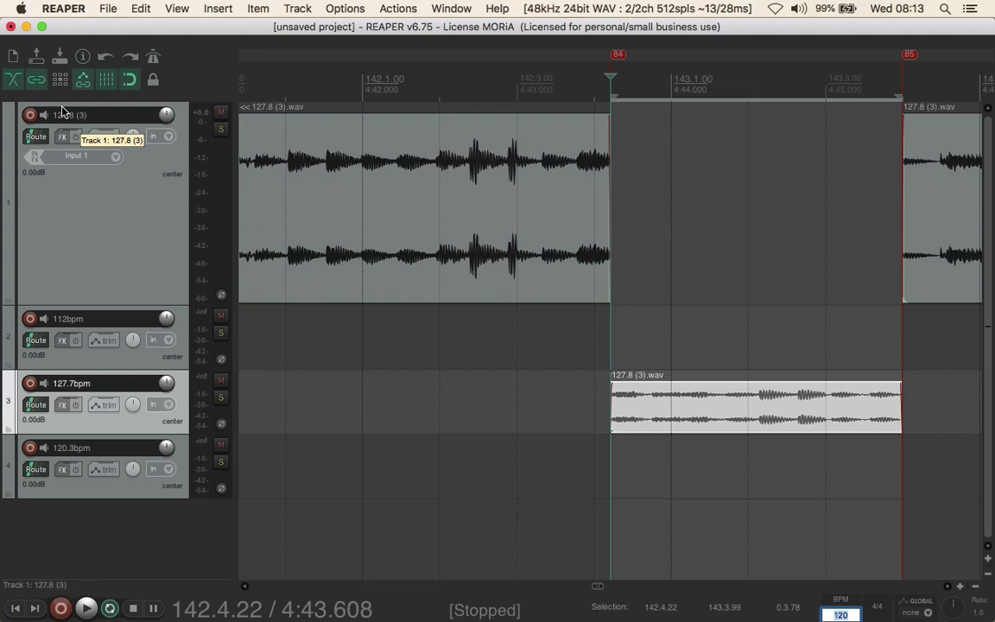
click(105, 11)
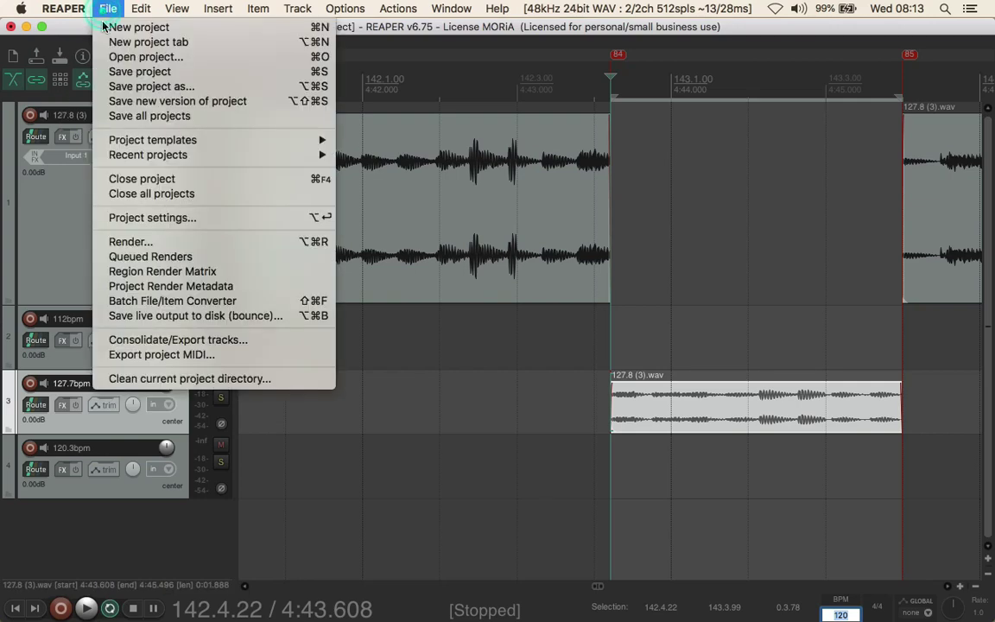
click(118, 220)
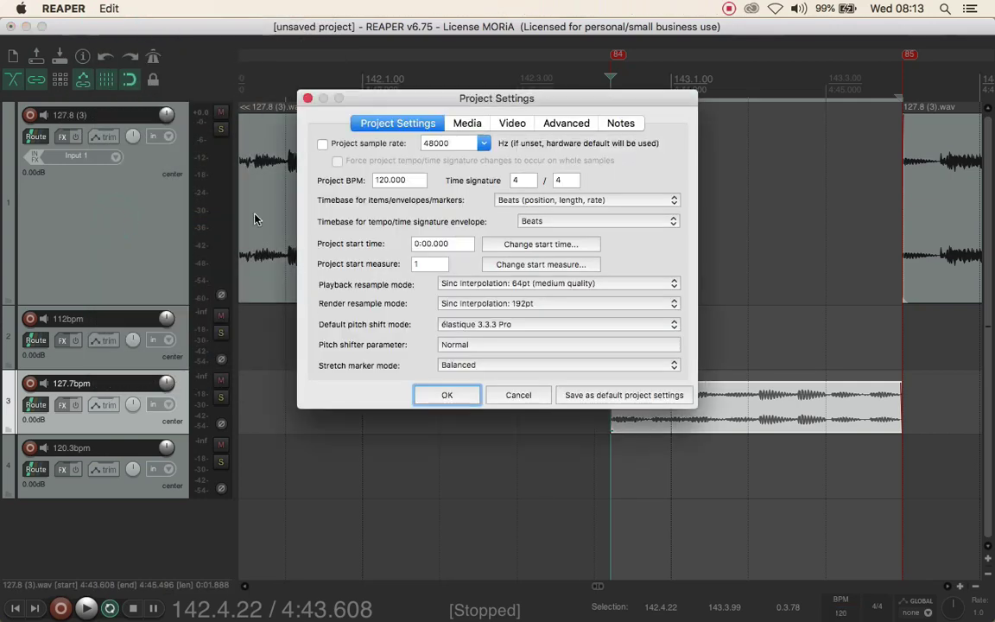
click(530, 203)
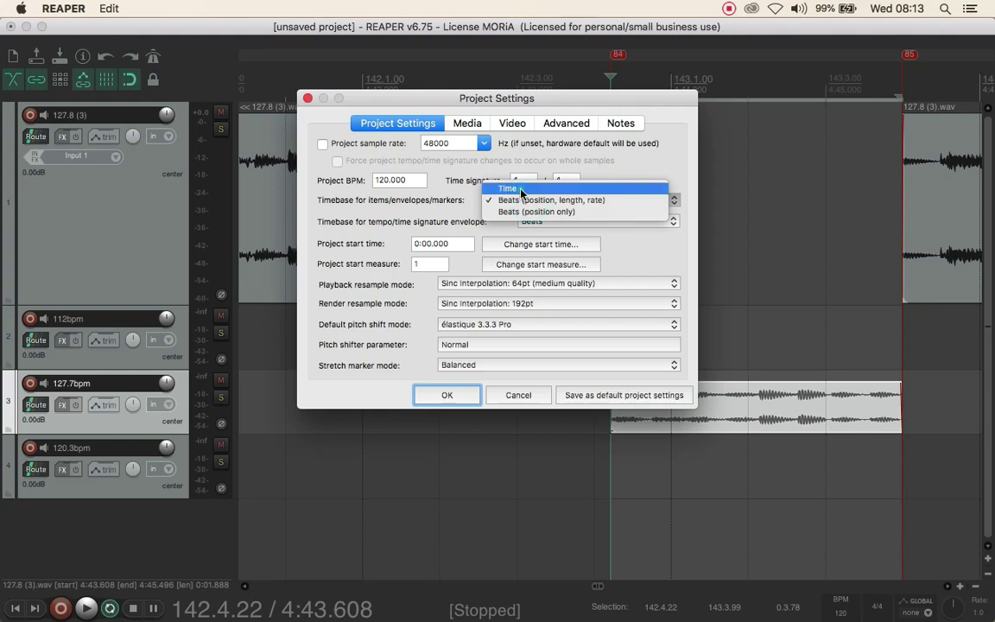
click(521, 194)
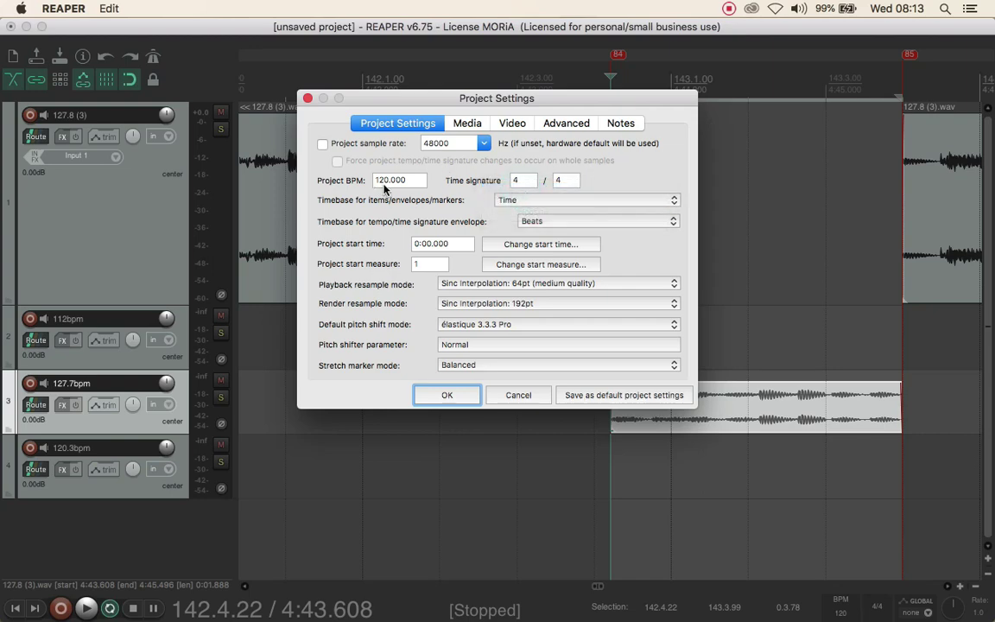
click(389, 183)
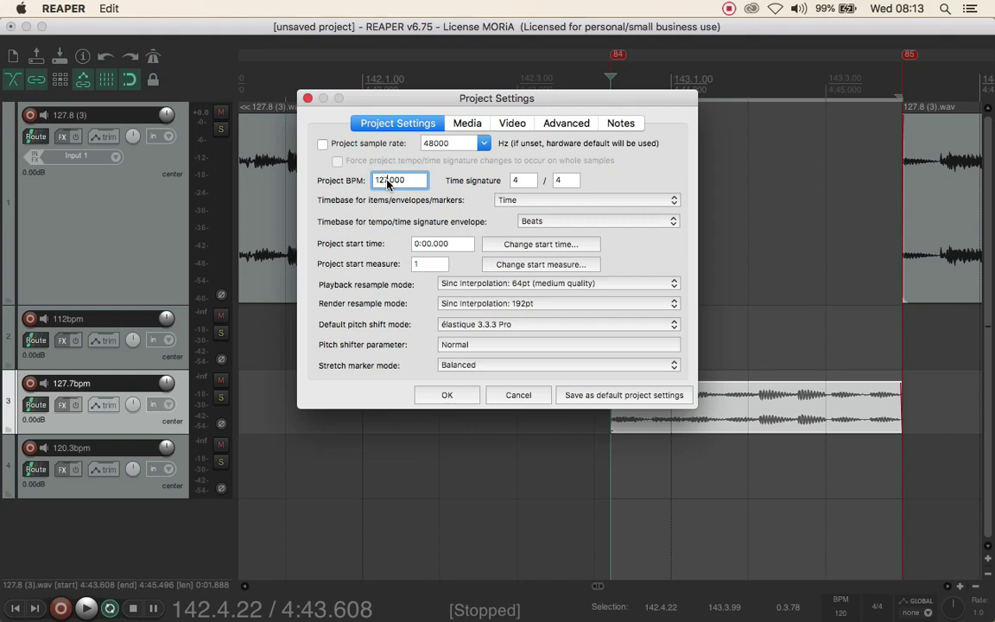
click(471, 400)
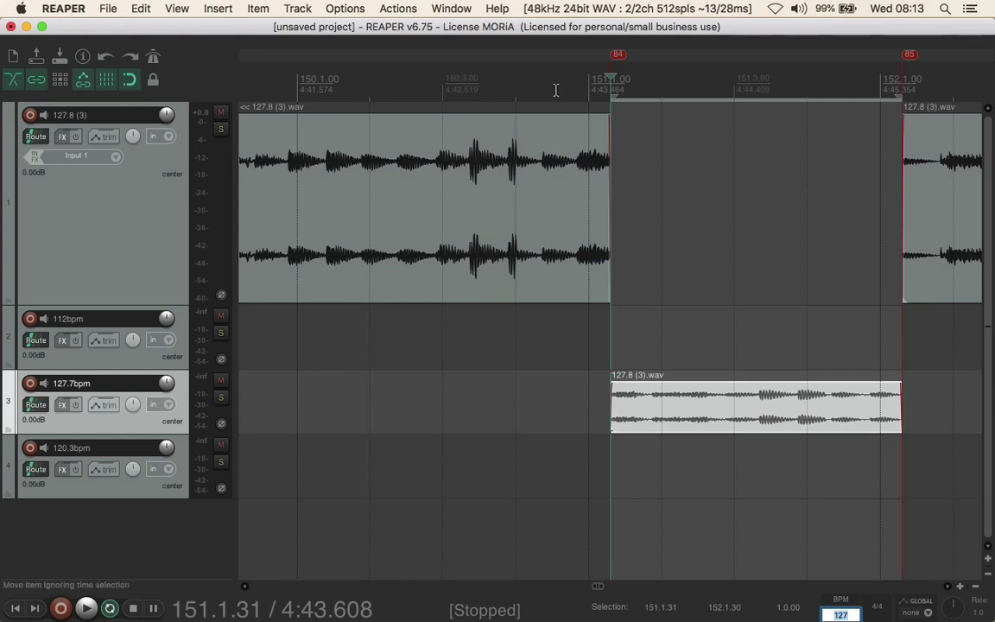
Step: Start the track 3 loop at bar 151, trim track 1's audio, and select bars 151–152
click(732, 420)
drag(731, 417, 754, 411)
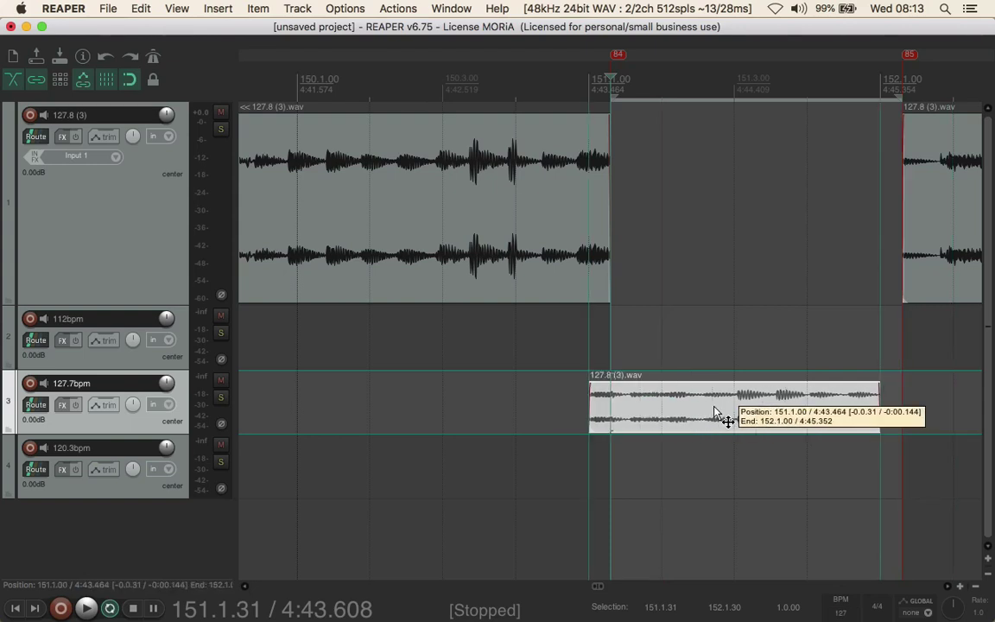
drag(753, 412, 732, 415)
drag(607, 187, 442, 173)
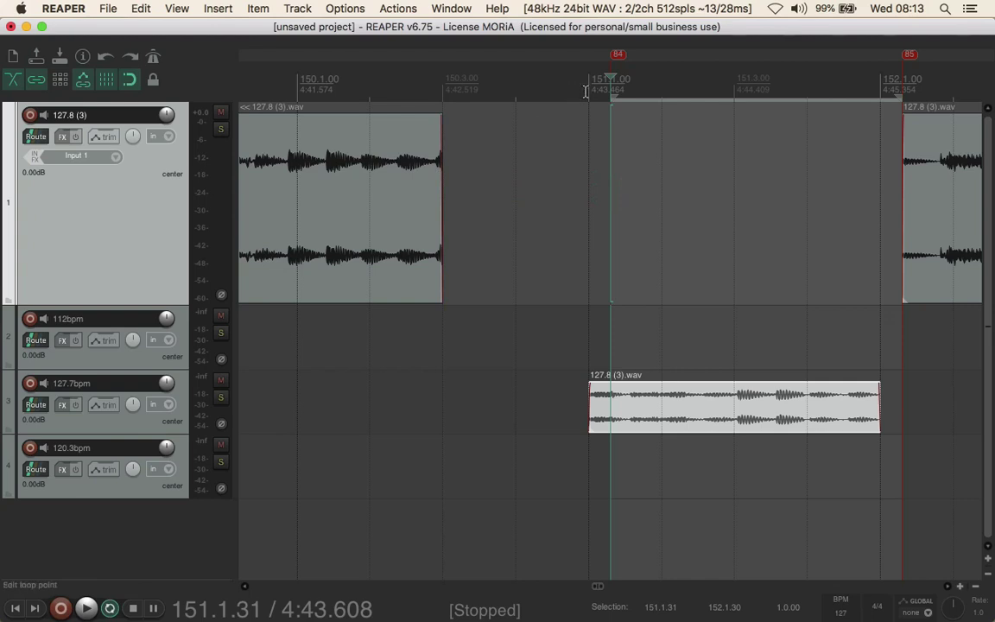
drag(588, 91, 873, 80)
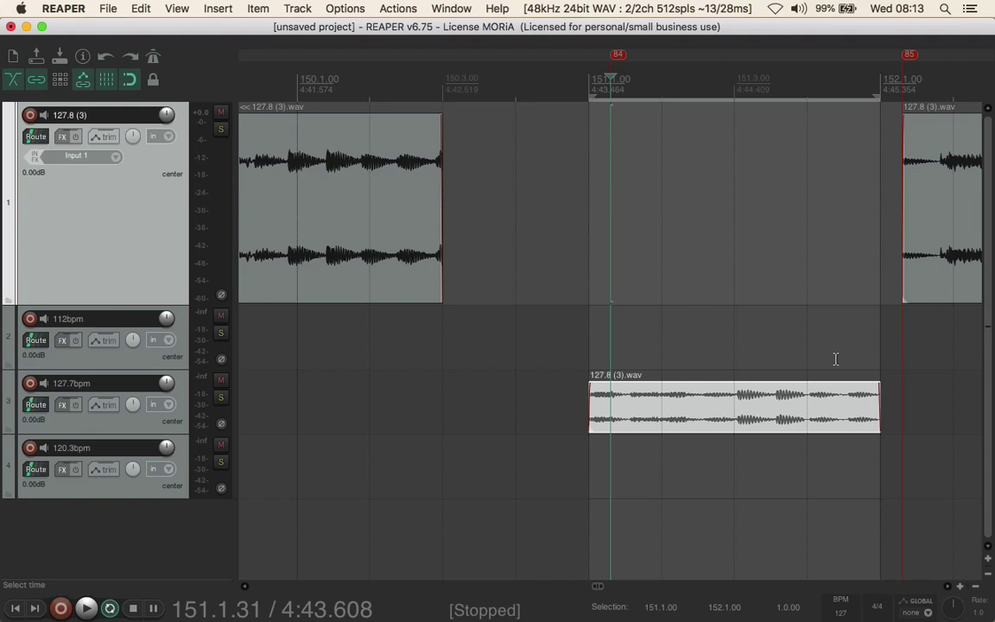
Step: Check the track 3 loop's start and end positions and zoom in on it
click(591, 424)
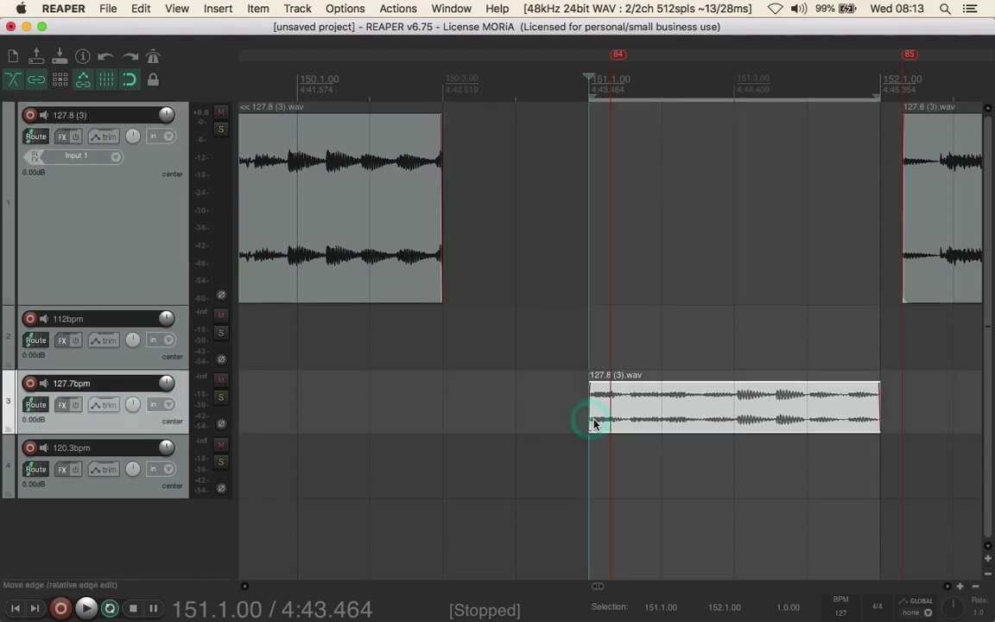
click(880, 409)
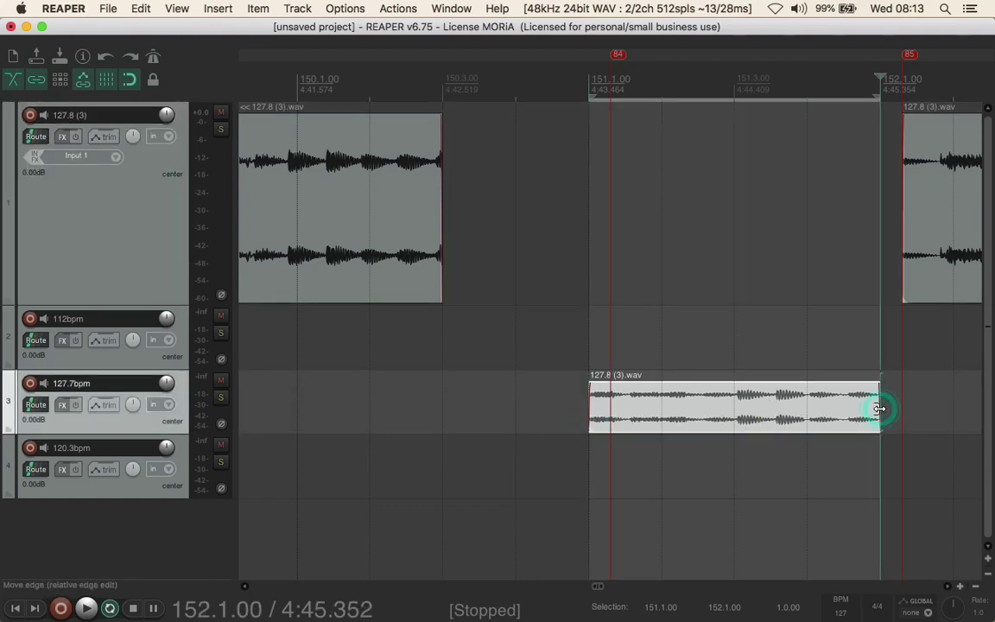
scroll(879, 408, up, 1)
scroll(879, 408, up, 3)
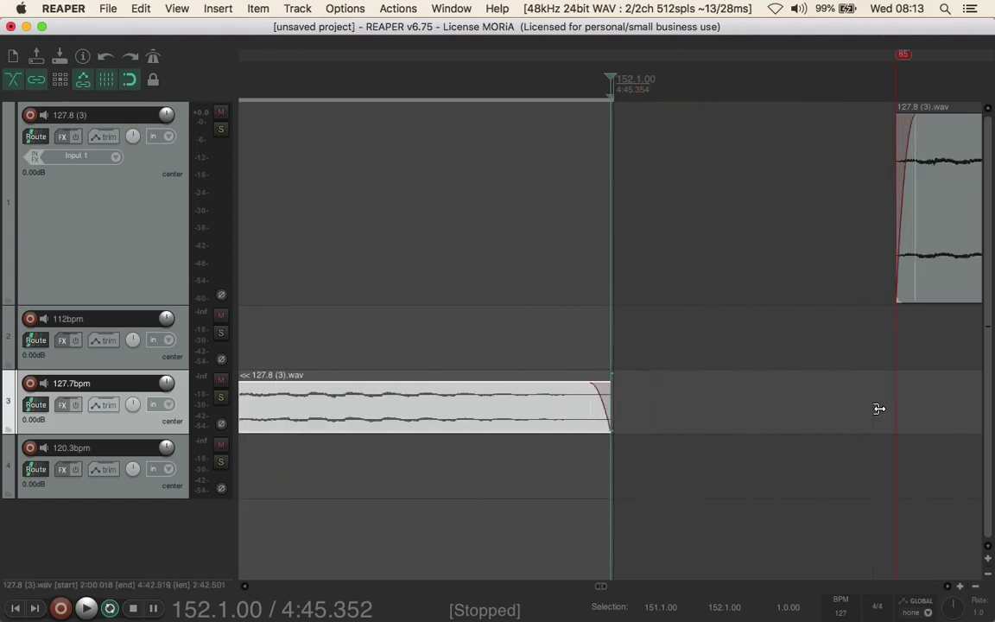
scroll(879, 408, up, 2)
scroll(879, 409, up, 1)
scroll(879, 409, up, 1)
scroll(879, 409, up, 2)
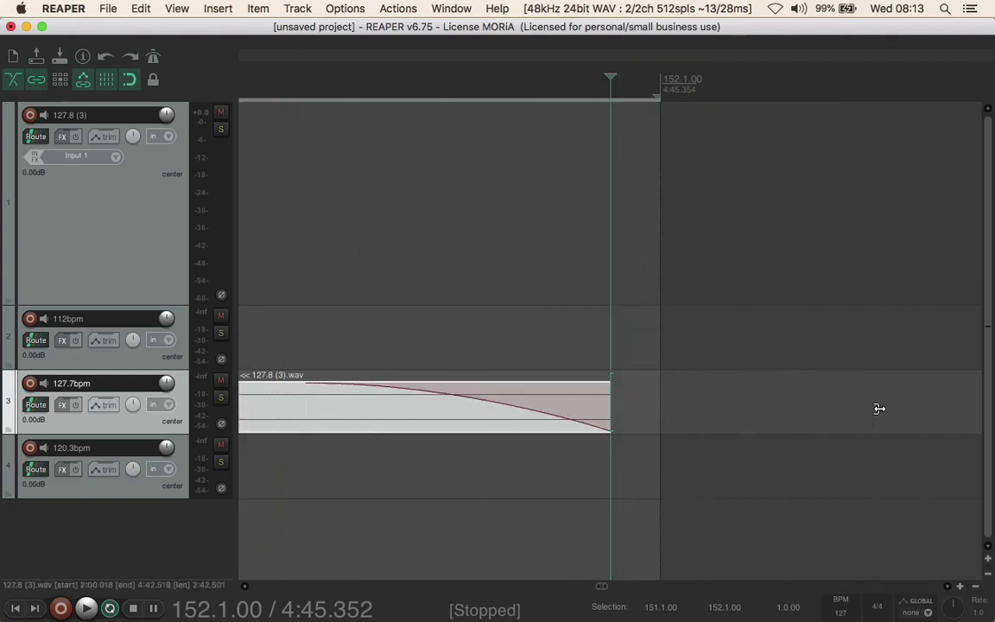
scroll(880, 409, up, 1)
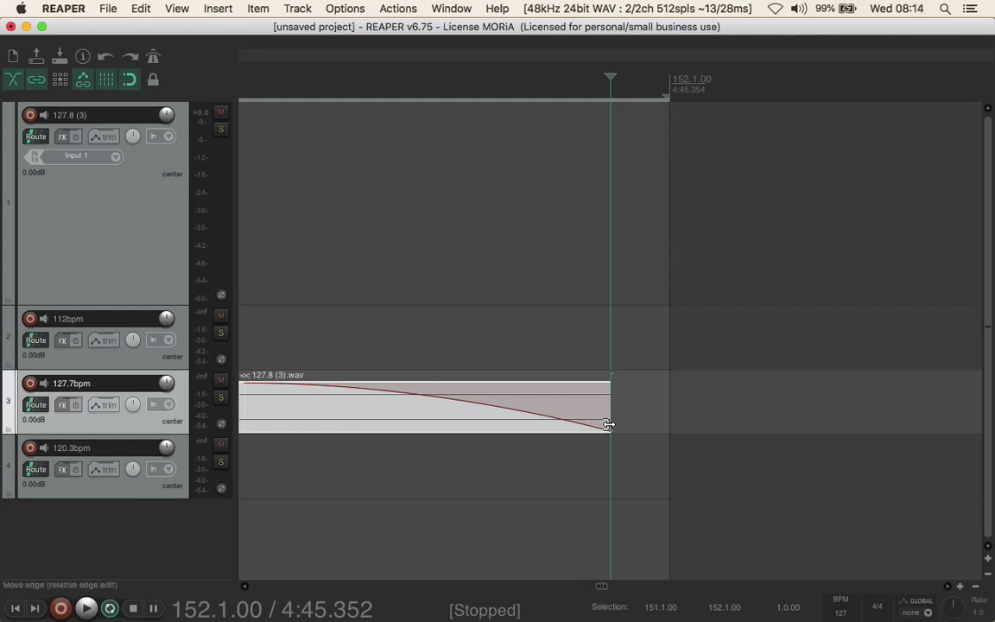
Step: Stretch the track 3 loop's right edge to bar 152 for a 0.999 rate
click(609, 424)
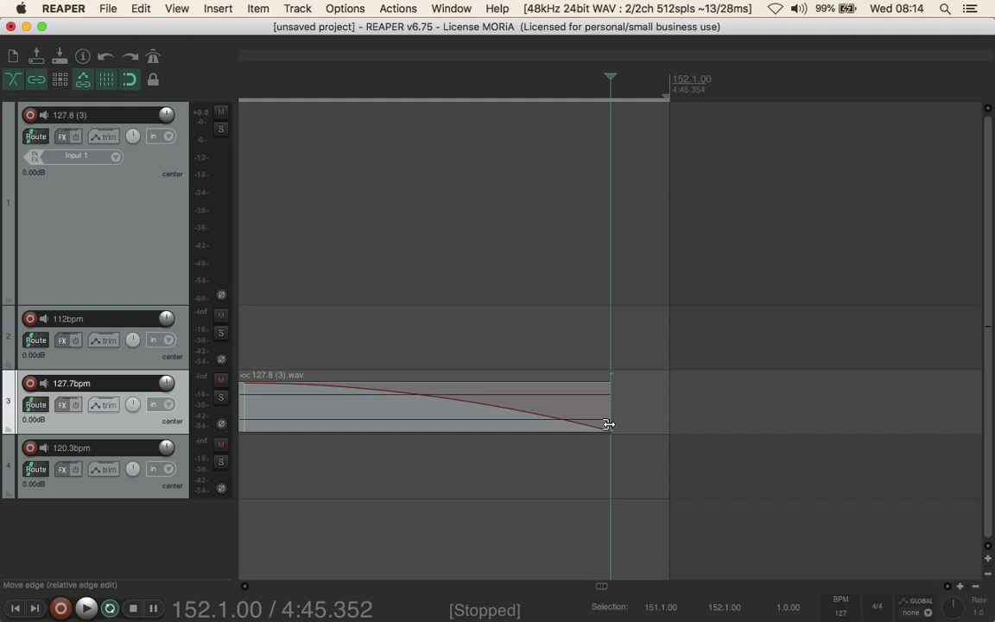
key(alt)
click(610, 424)
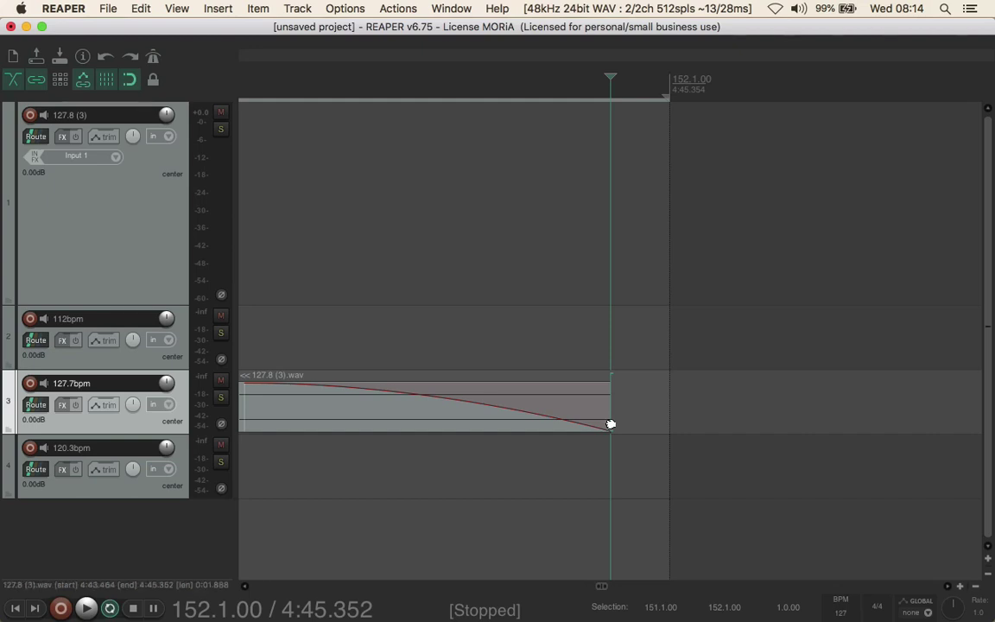
click(611, 424)
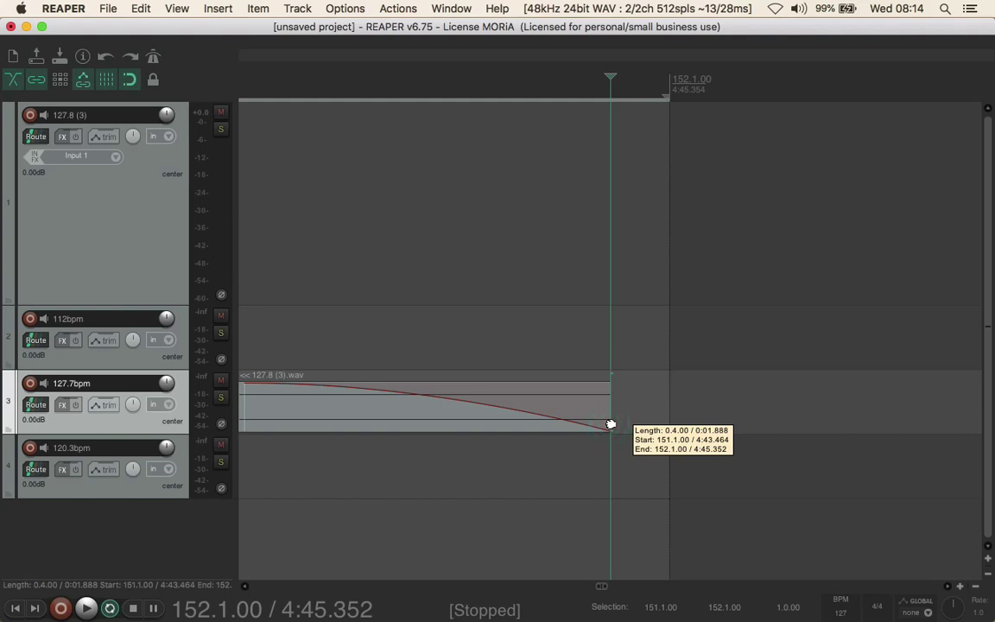
click(611, 424)
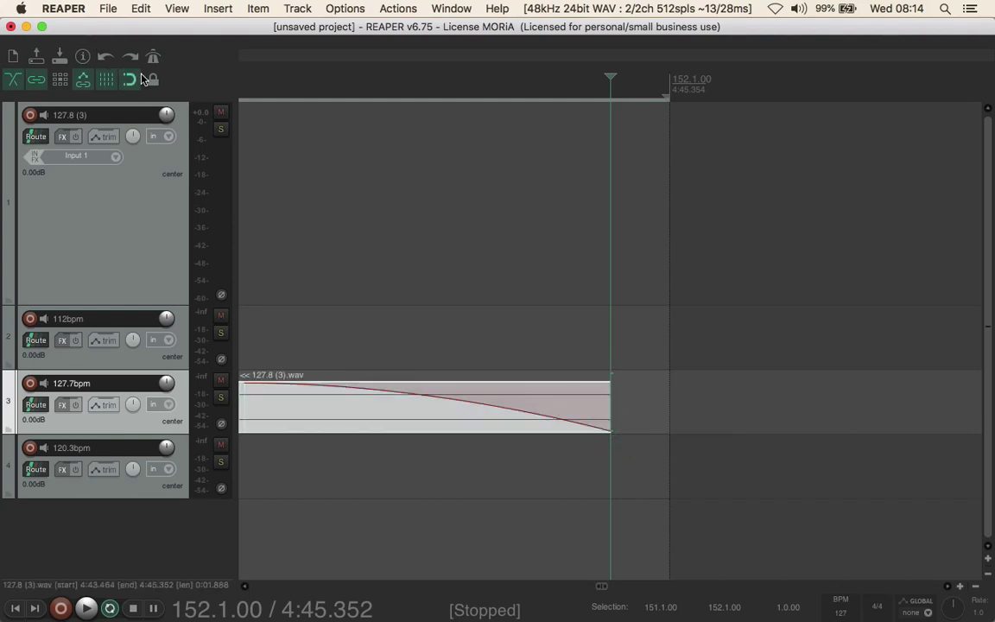
click(129, 80)
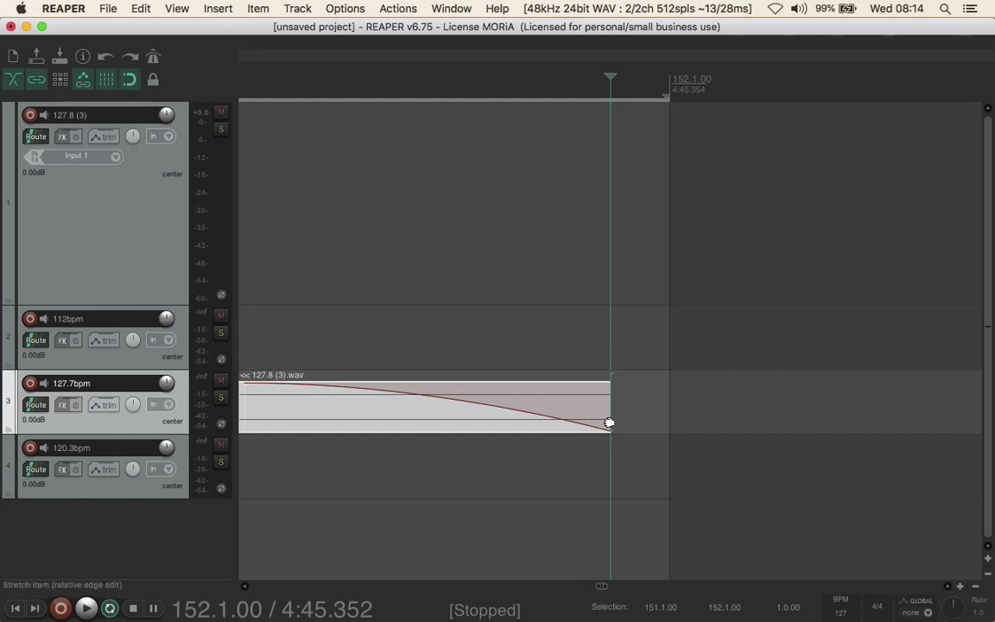
click(609, 423)
drag(609, 422, 649, 420)
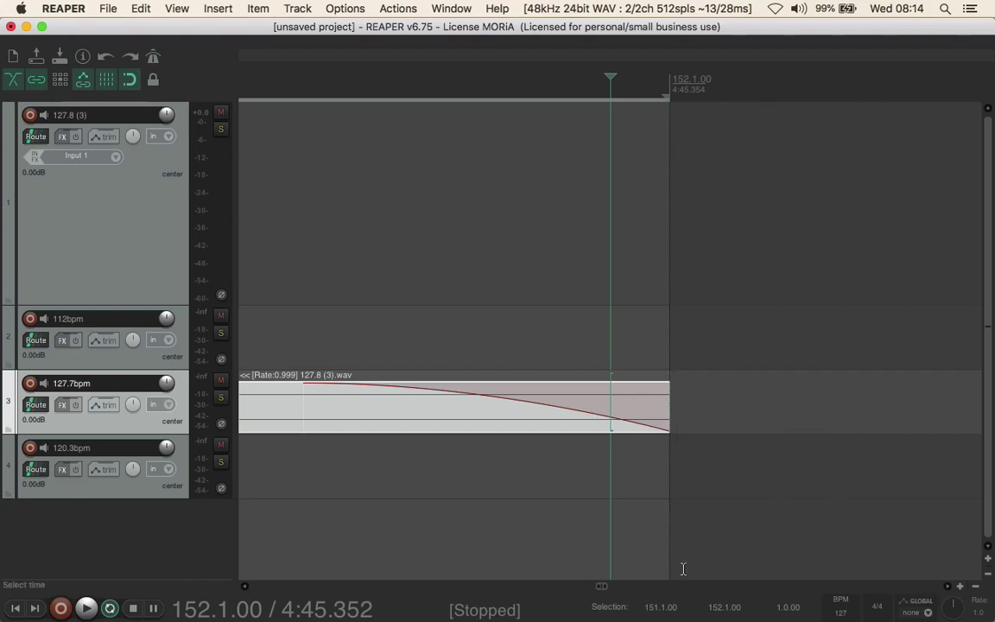
drag(596, 587, 602, 570)
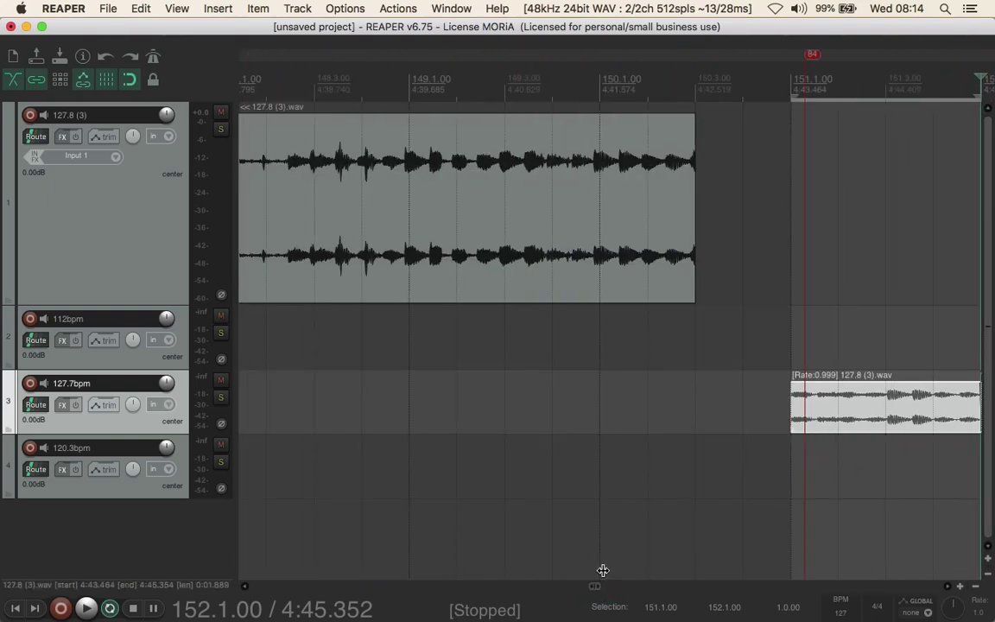
click(789, 89)
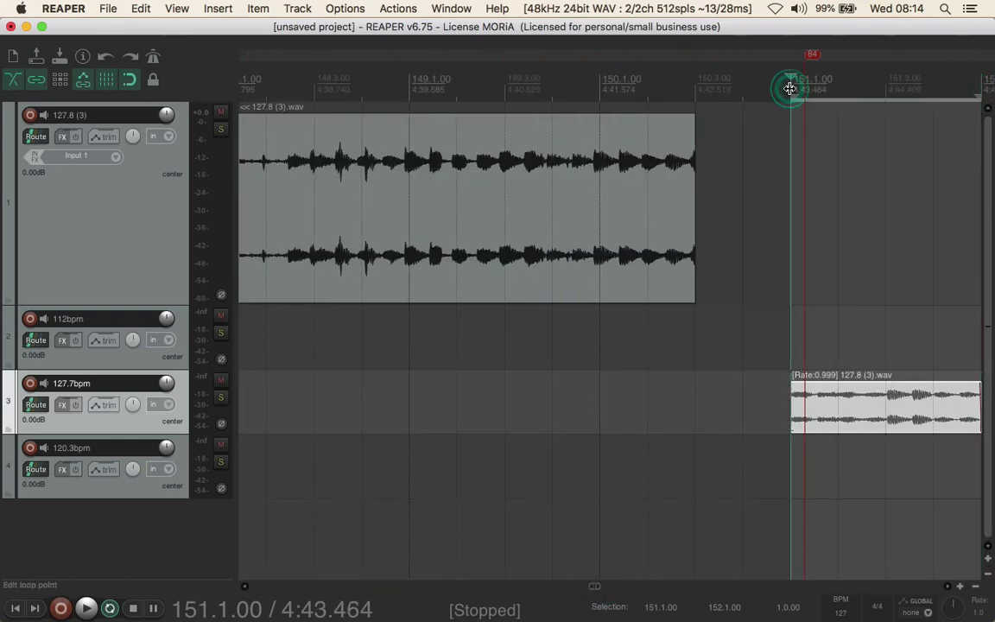
key(space)
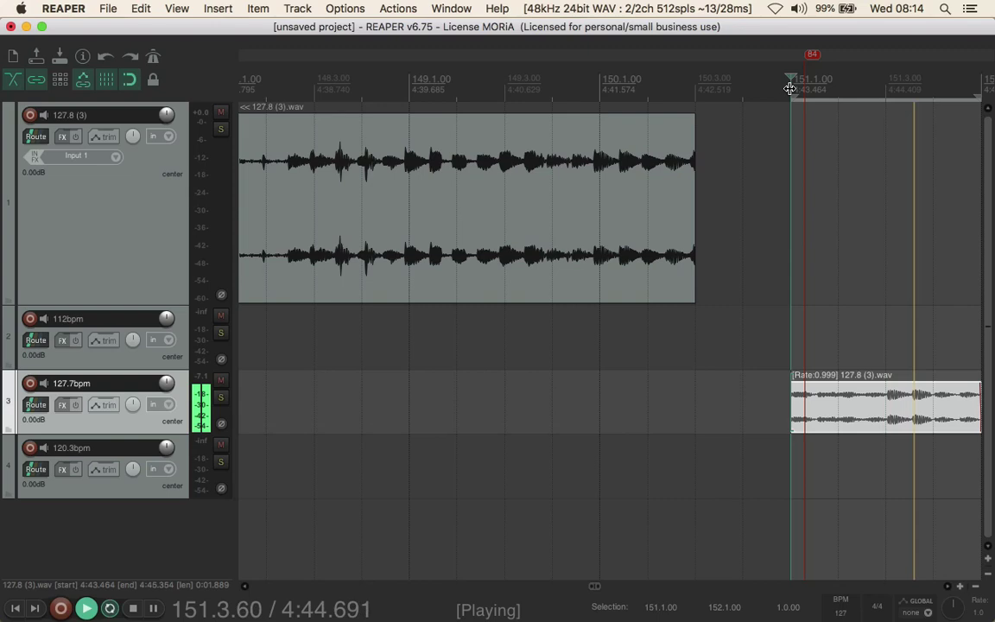
key(space)
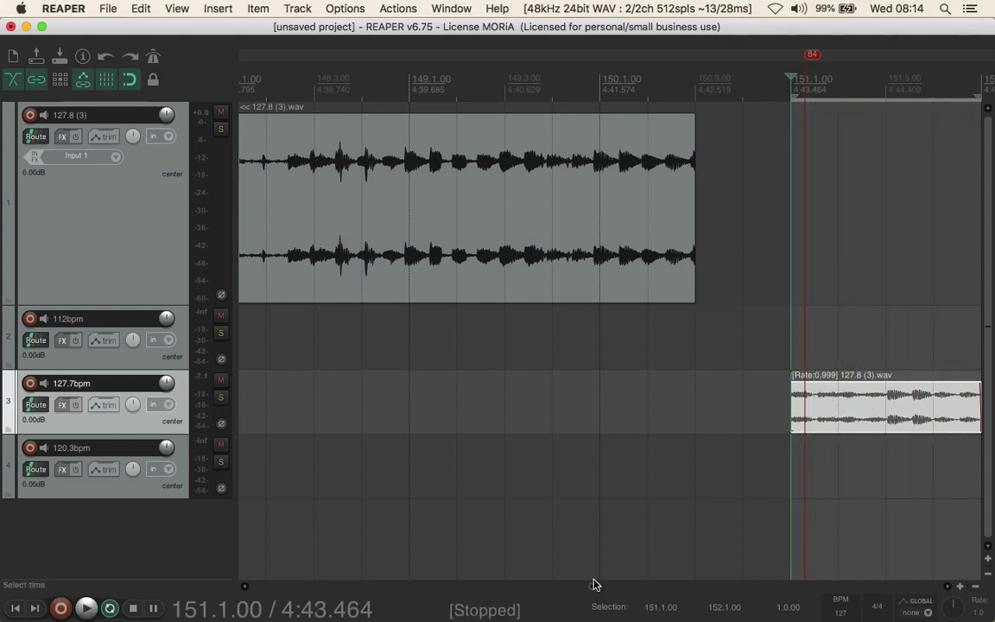
Step: Trim track 1's audio to bar 61.3, move the track 4 loop to bar 62, and cursor to bar 64
drag(587, 587, 387, 537)
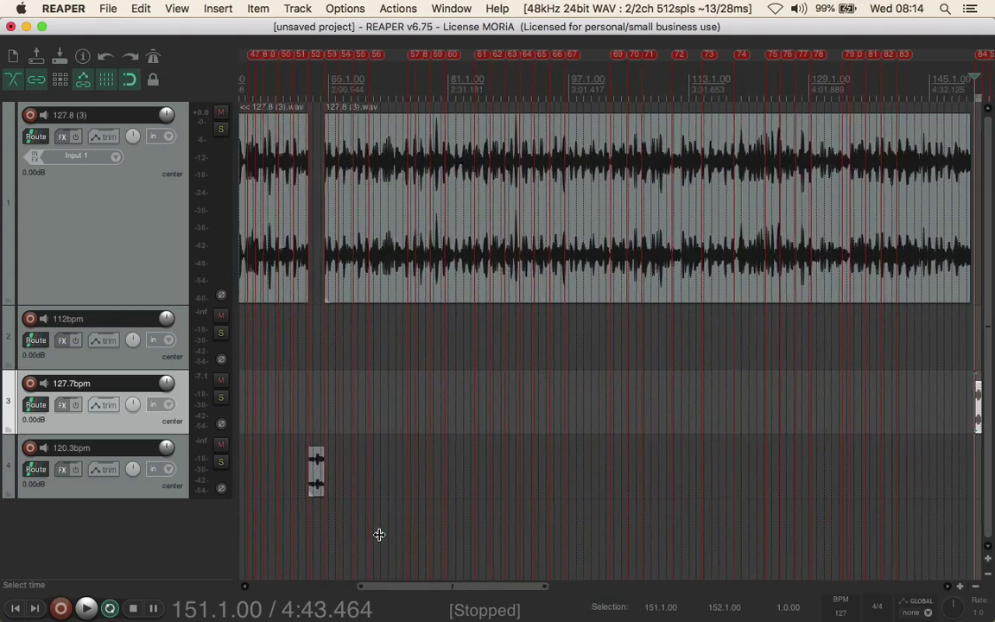
click(356, 478)
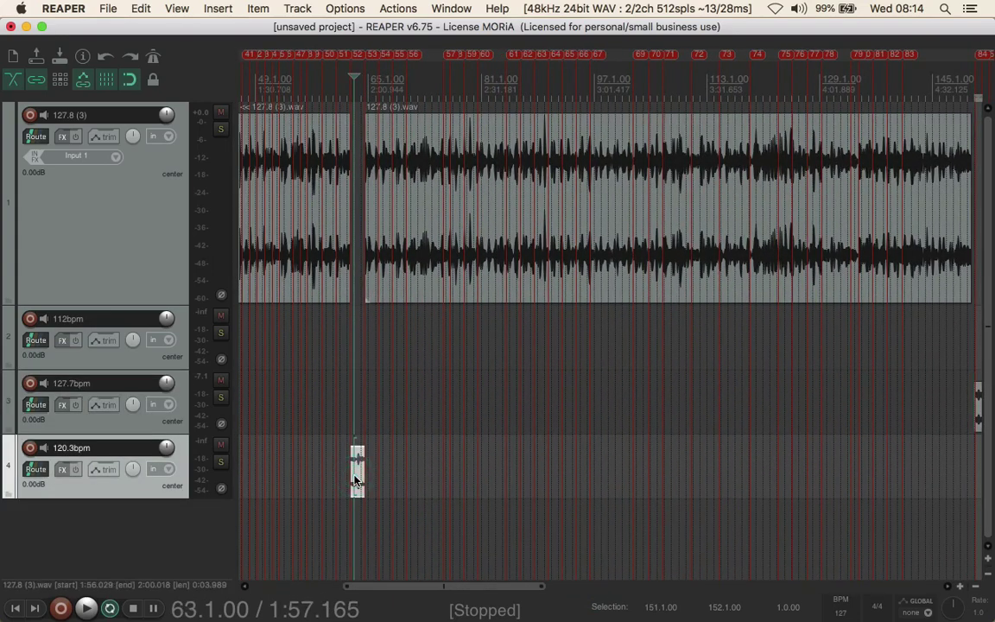
scroll(354, 481, up, 2)
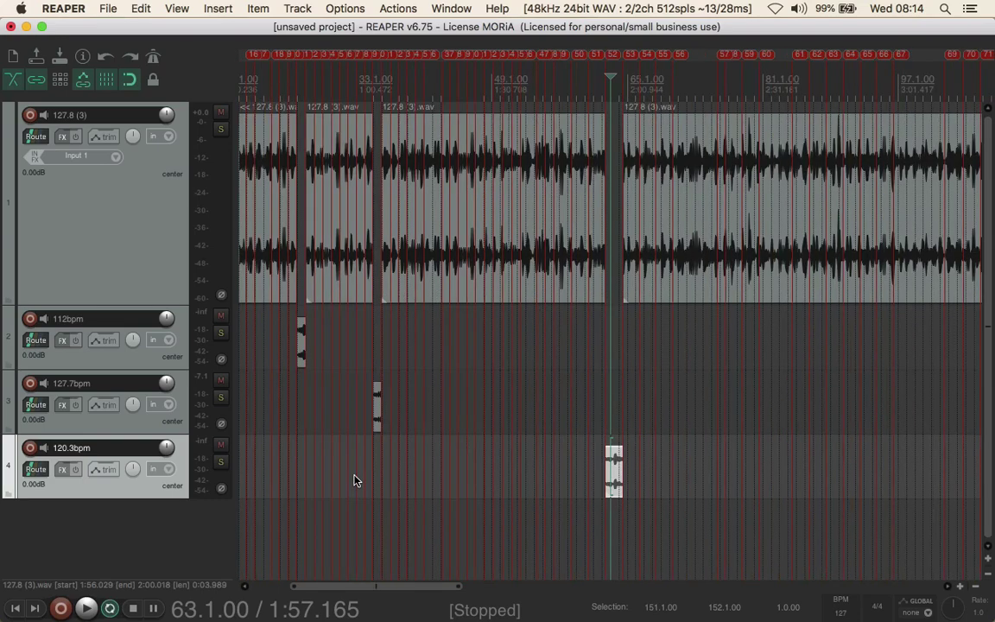
scroll(354, 481, up, 4)
scroll(354, 481, up, 2)
scroll(355, 481, up, 2)
scroll(354, 482, up, 2)
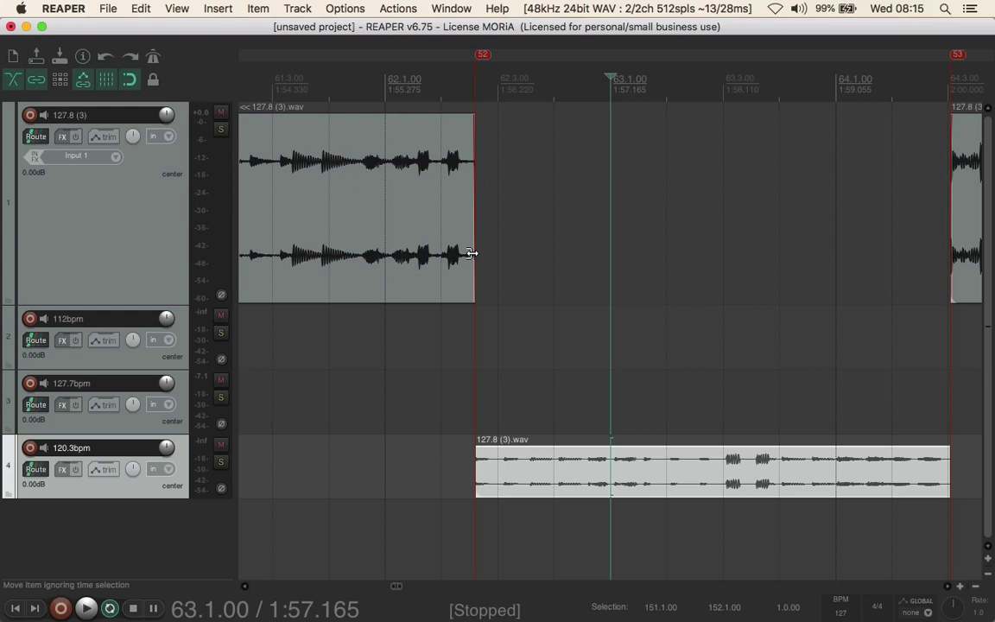
drag(471, 253, 263, 231)
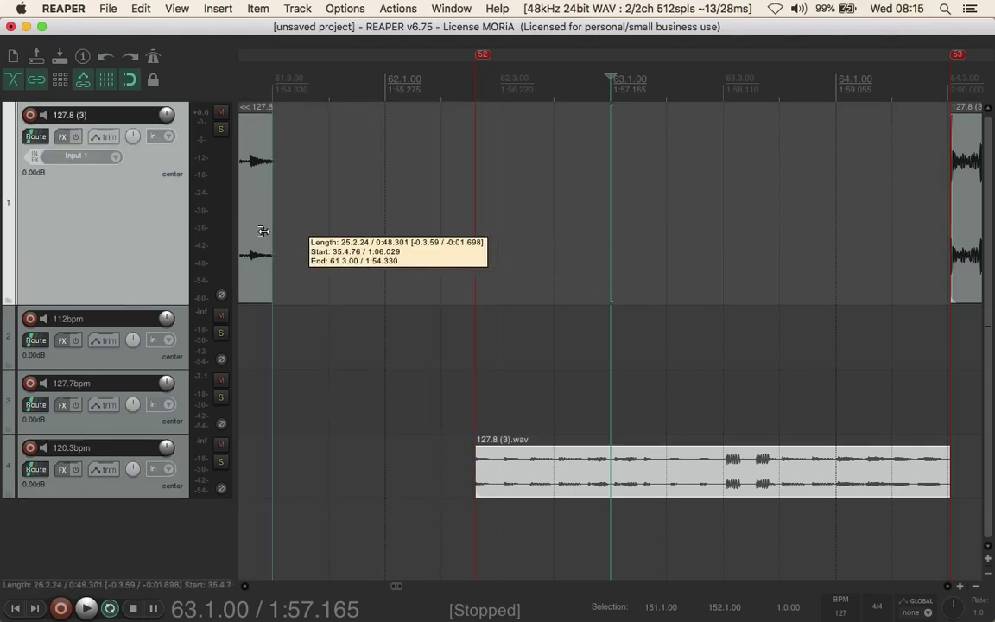
drag(583, 471, 493, 475)
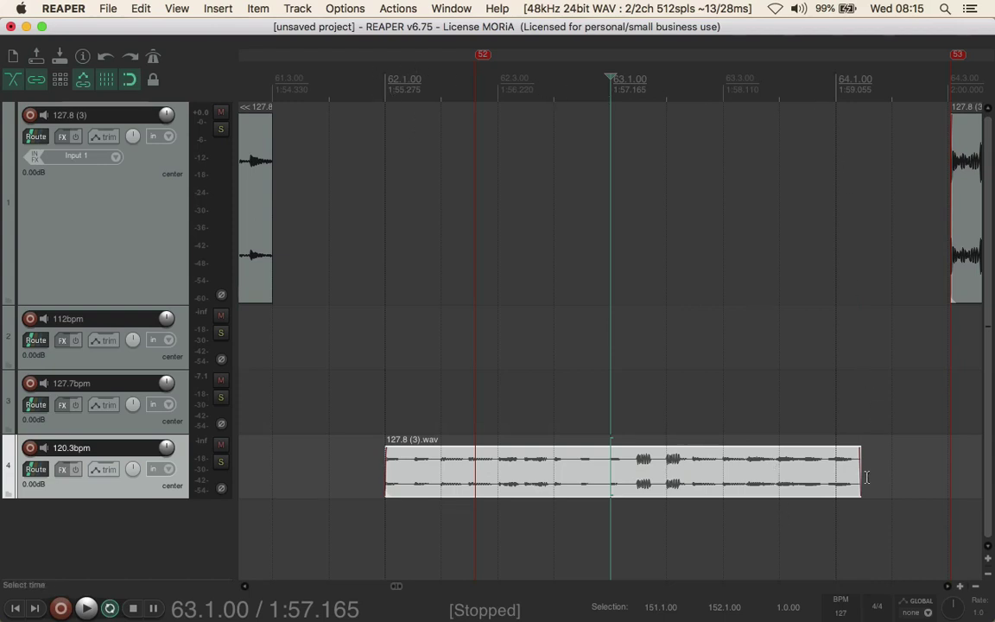
click(837, 89)
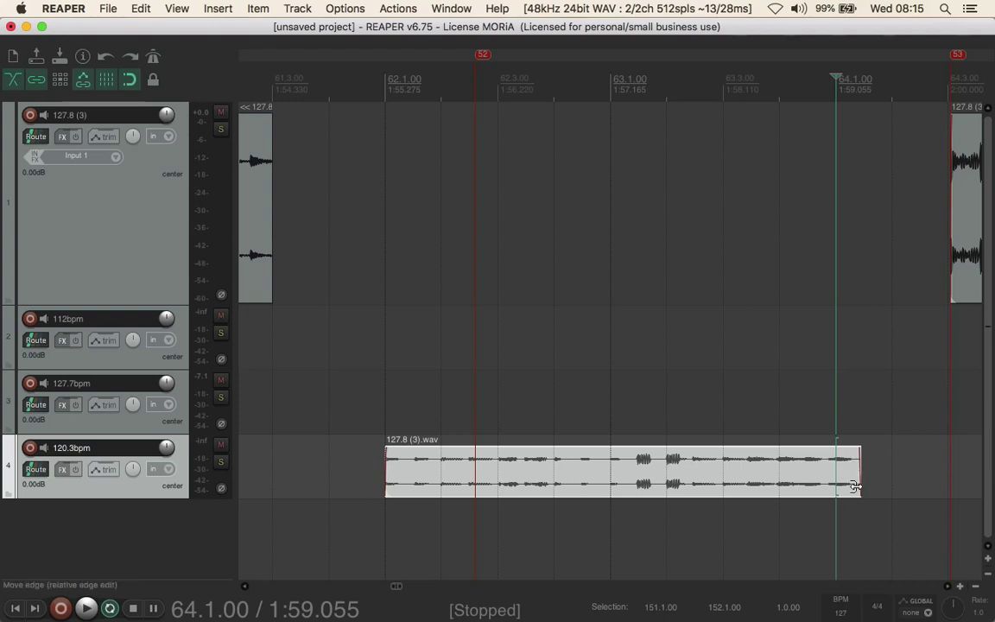
Step: Stretch the track 4 loop to end at bar 64.1 (1.055 rate) and audition bars 62–64
key(alt)
drag(858, 486, 854, 516)
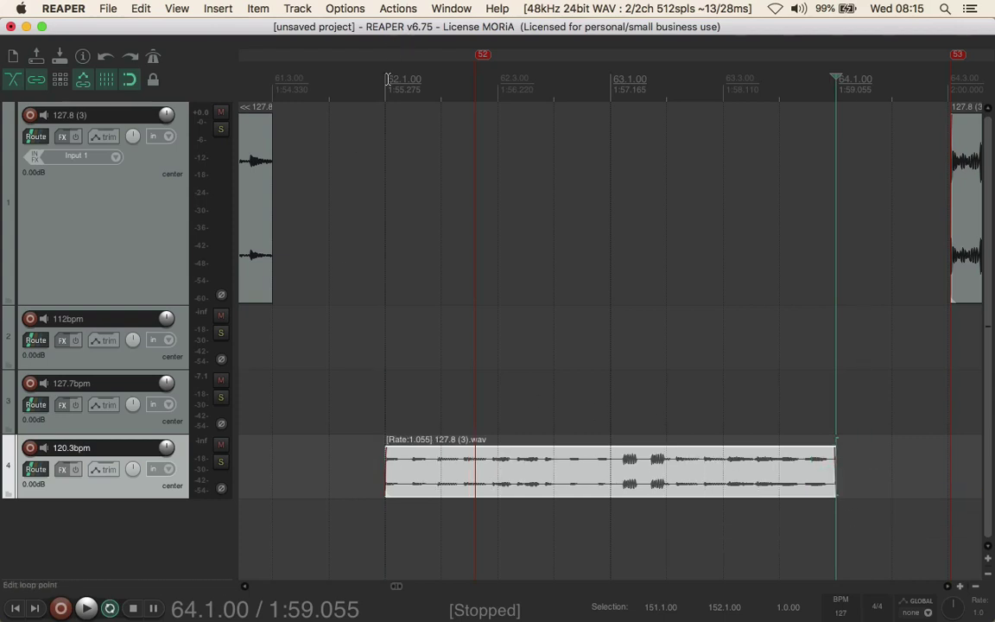
drag(386, 80, 809, 80)
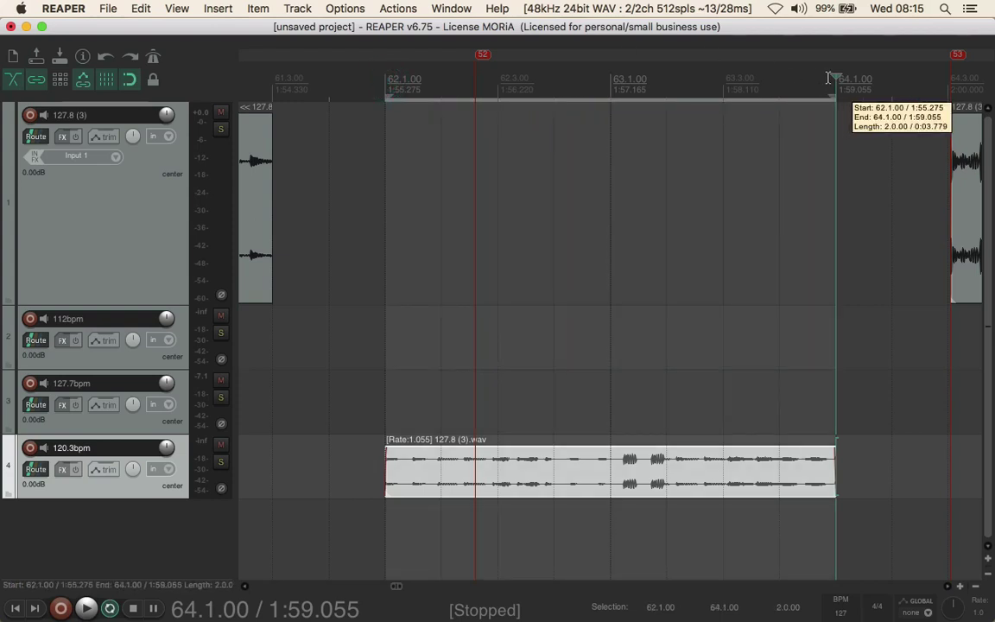
click(384, 82)
key(space)
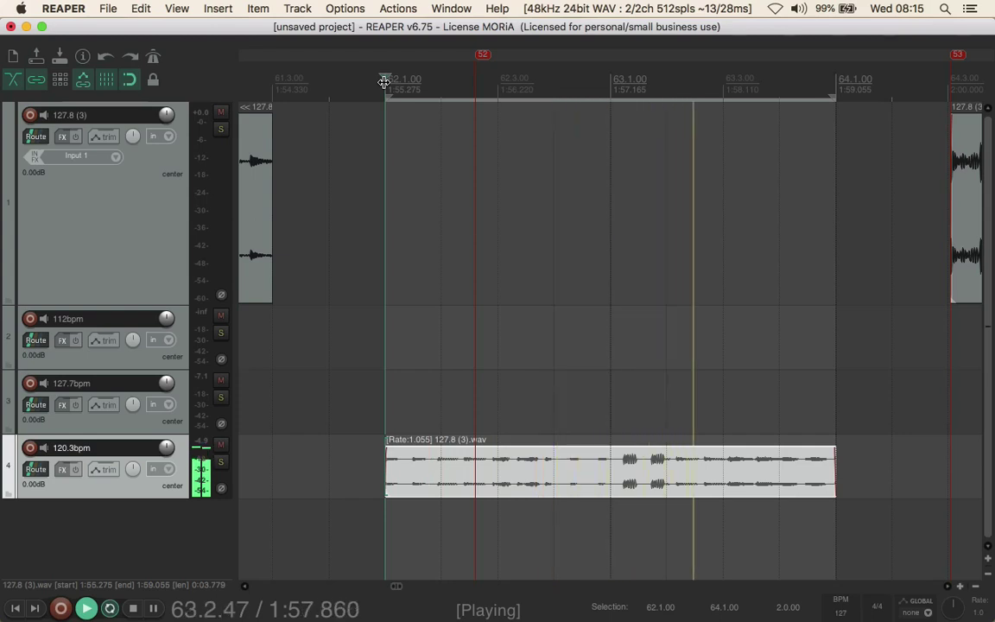
key(space)
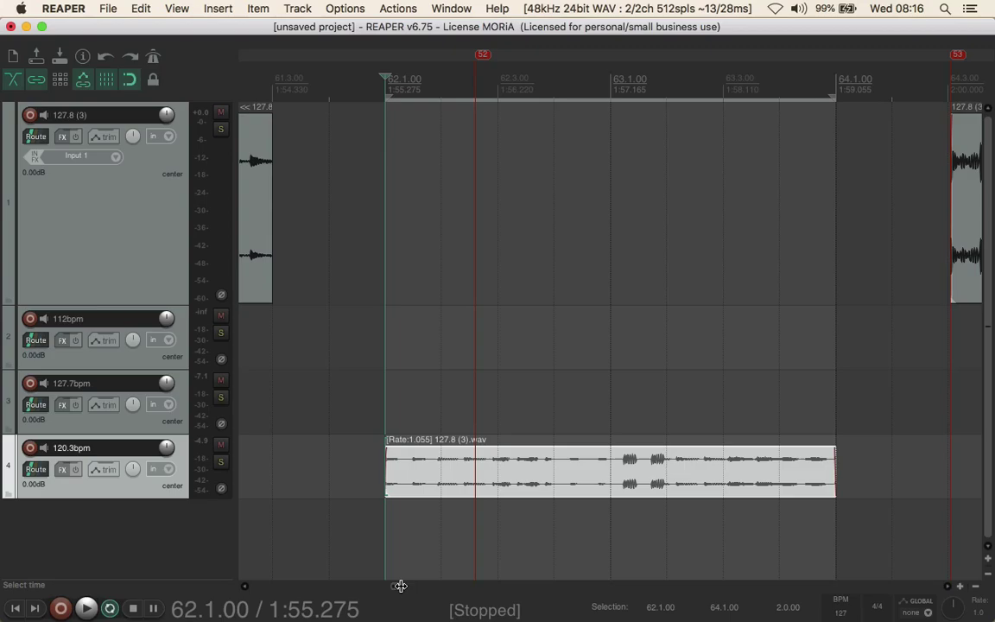
scroll(401, 586, down, 5)
scroll(401, 586, down, 5)
scroll(484, 574, down, 3)
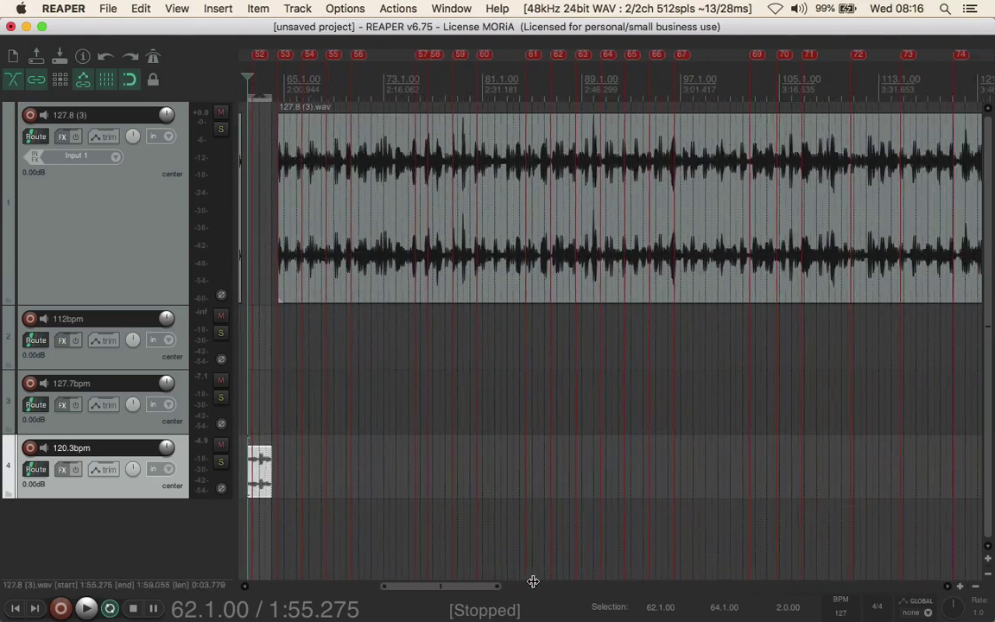
scroll(605, 560, down, 2)
scroll(674, 555, down, 2)
scroll(735, 557, down, 2)
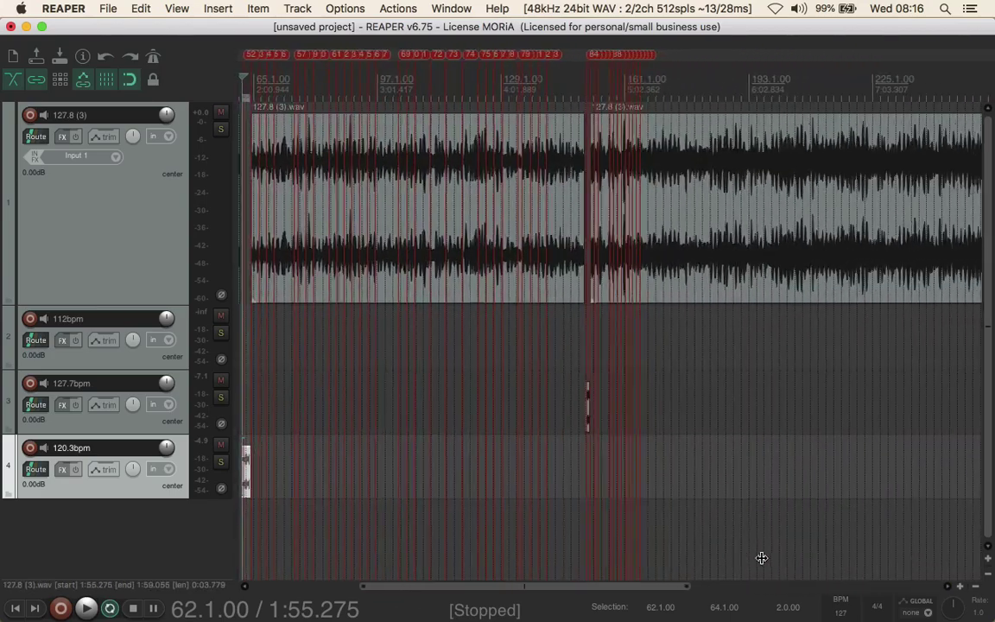
scroll(786, 557, down, 2)
scroll(808, 553, up, 2)
scroll(777, 527, up, 2)
scroll(605, 484, up, 2)
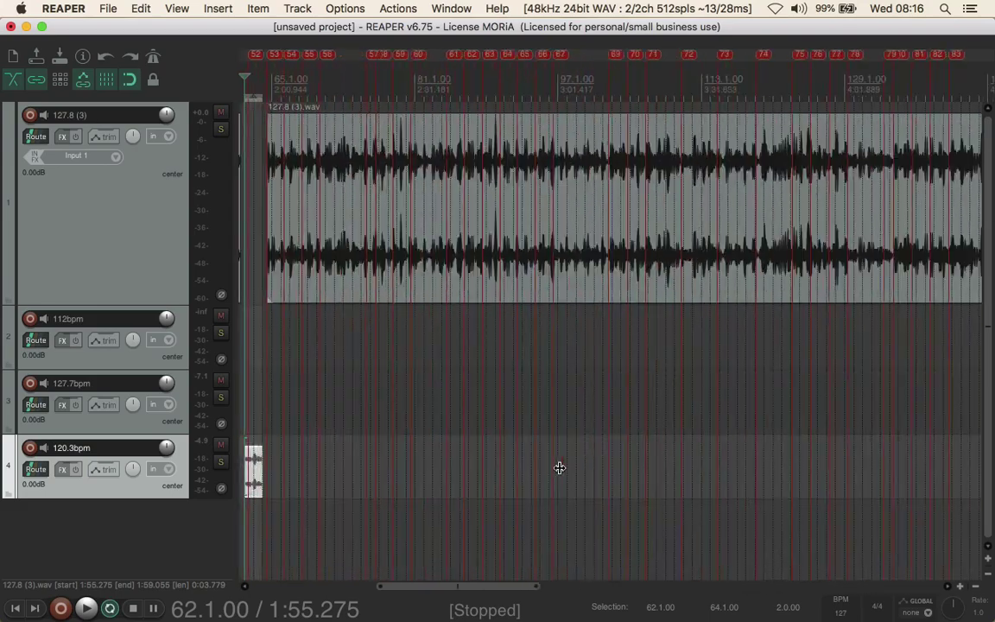
scroll(493, 458, up, 2)
scroll(479, 452, up, 2)
scroll(455, 444, up, 3)
scroll(382, 411, up, 2)
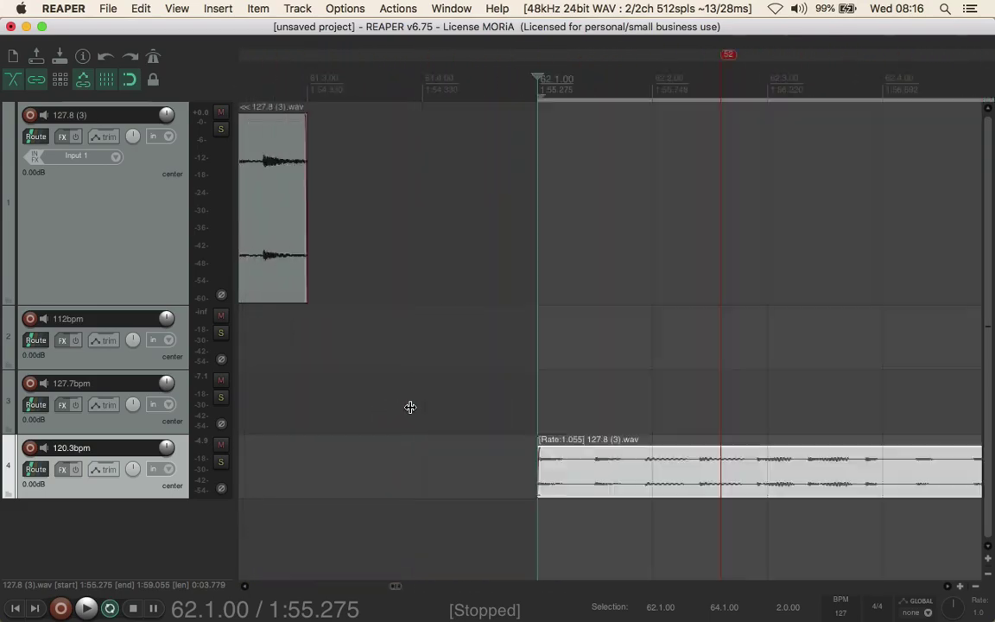
scroll(408, 404, down, 3)
scroll(475, 404, down, 2)
scroll(501, 401, down, 2)
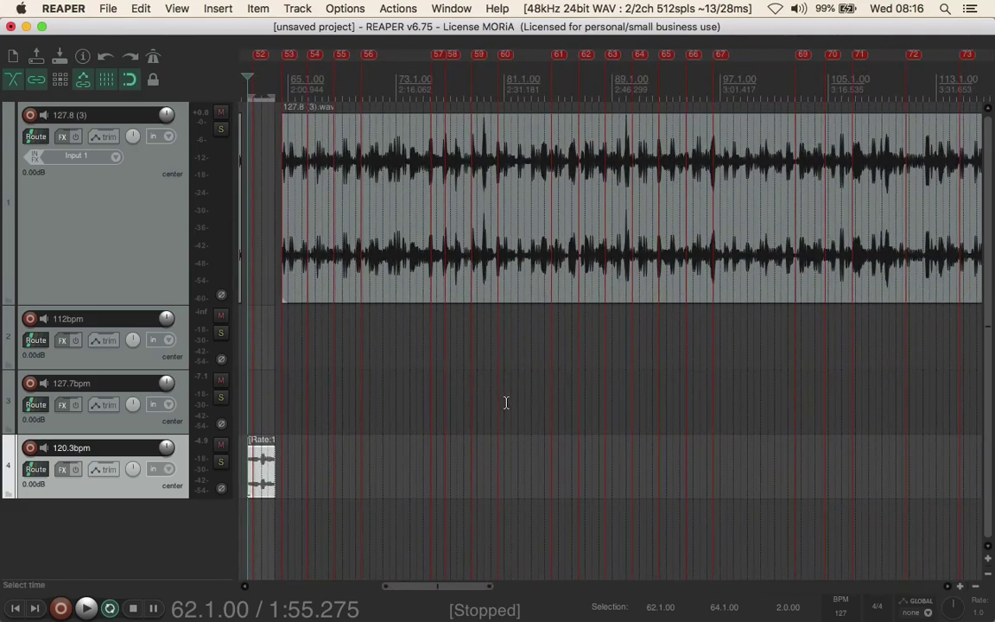